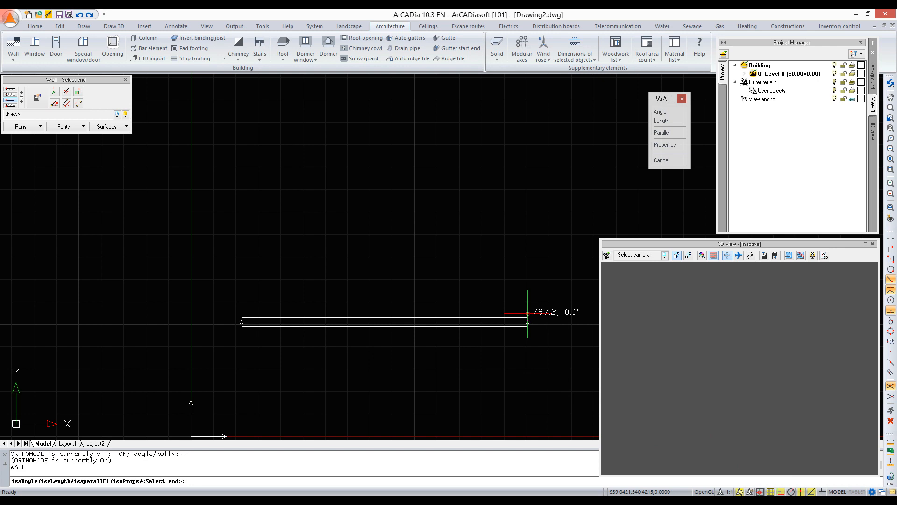
# Draw a horizontal wall 910 long and continue it with a perpendicular wall 920 long going upward, ending the wall run there
pyautogui.write('910')
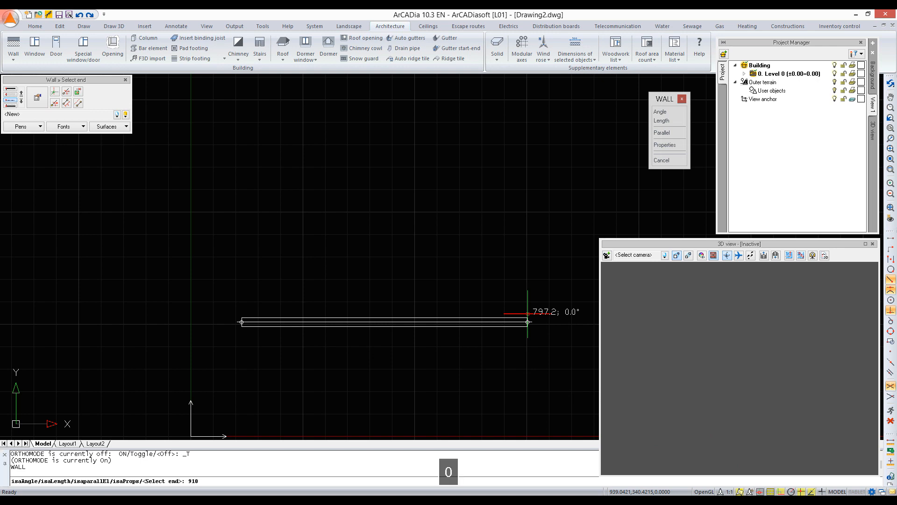
pyautogui.press('Return')
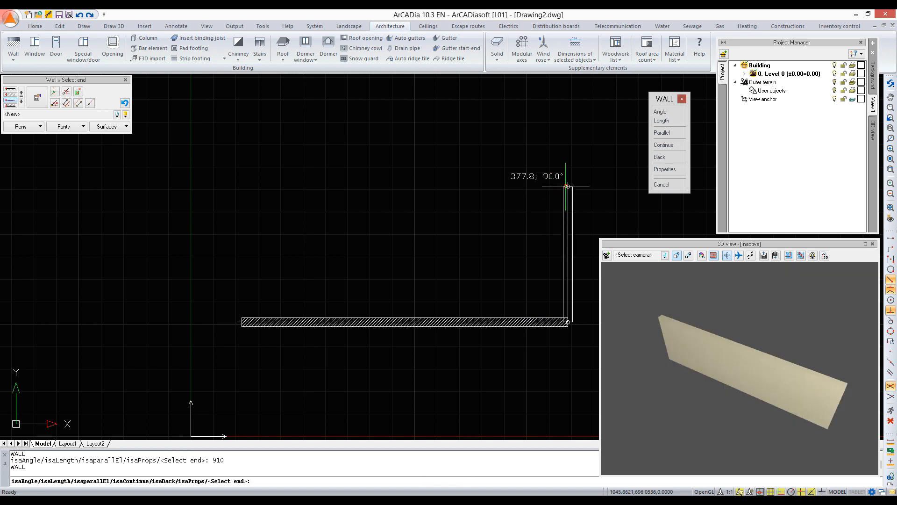
pyautogui.write('920')
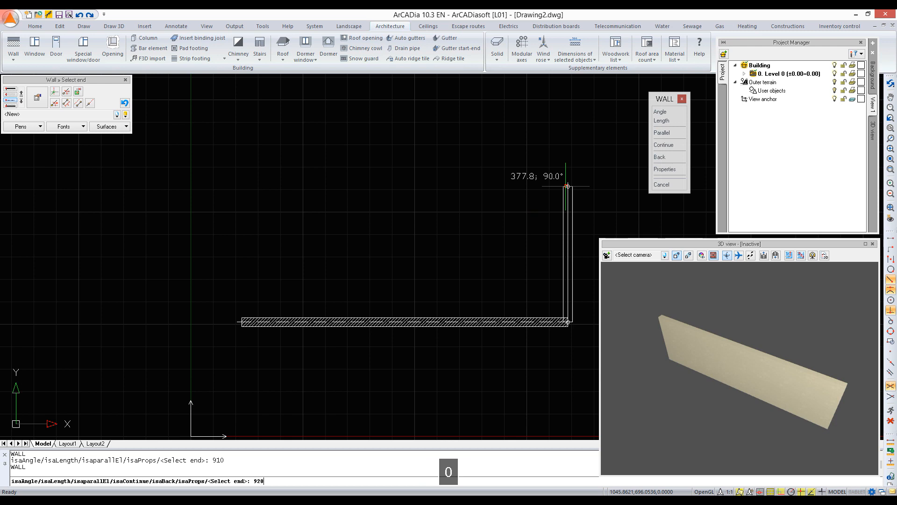
pyautogui.press('Return')
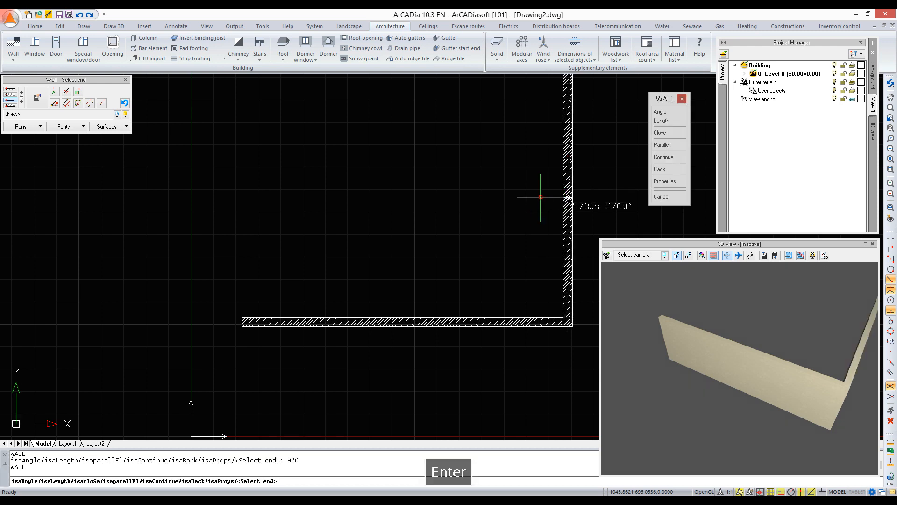
pyautogui.moveTo(537, 199); pyautogui.dragTo(527, 295, button='middle')
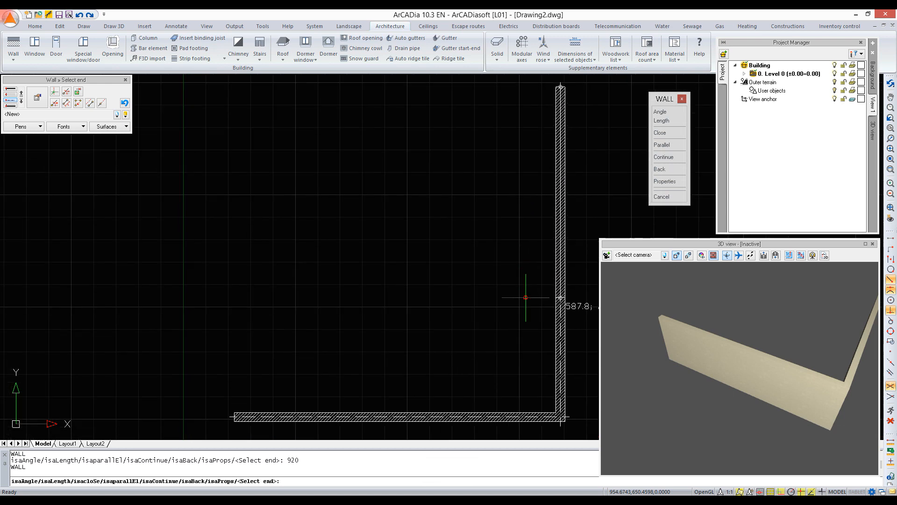
pyautogui.press('Escape')
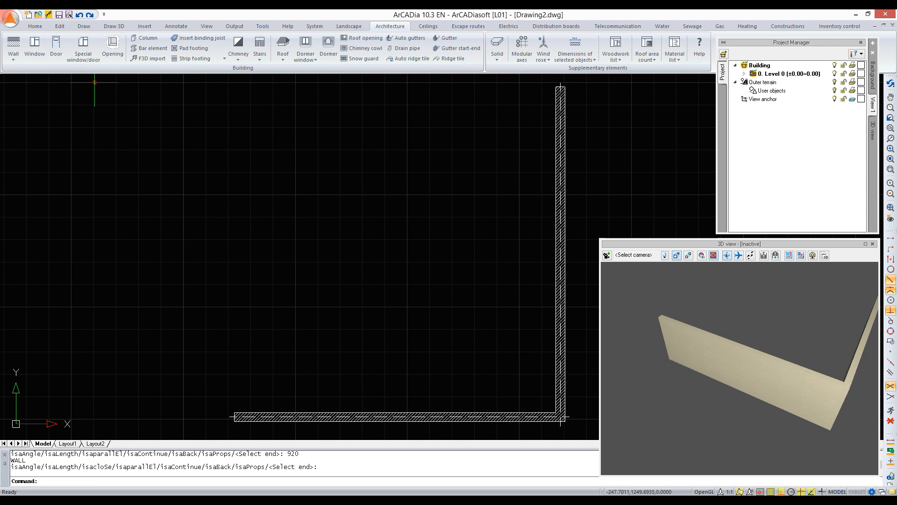
# Begin a new wall and add a second layer of Foamed polystyrene 10 with a thickness of 10 cm in its properties
pyautogui.click(14, 46)
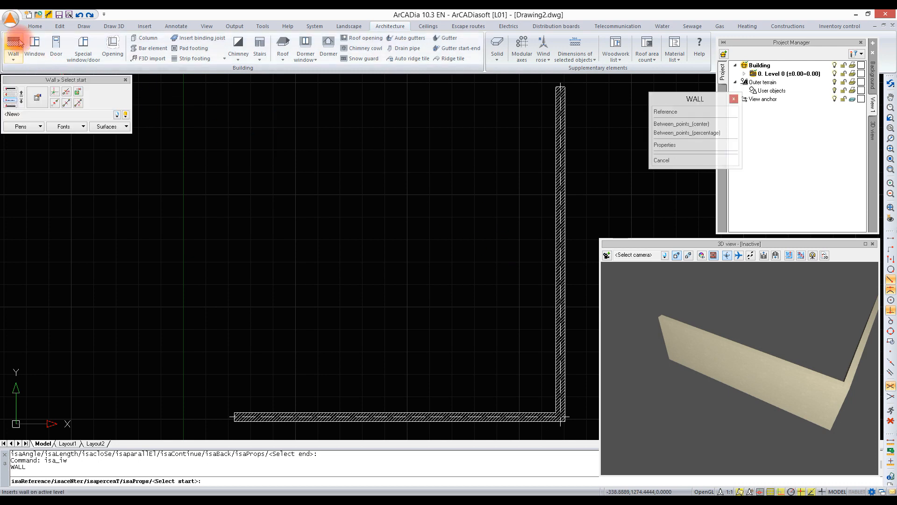
pyautogui.click(38, 97)
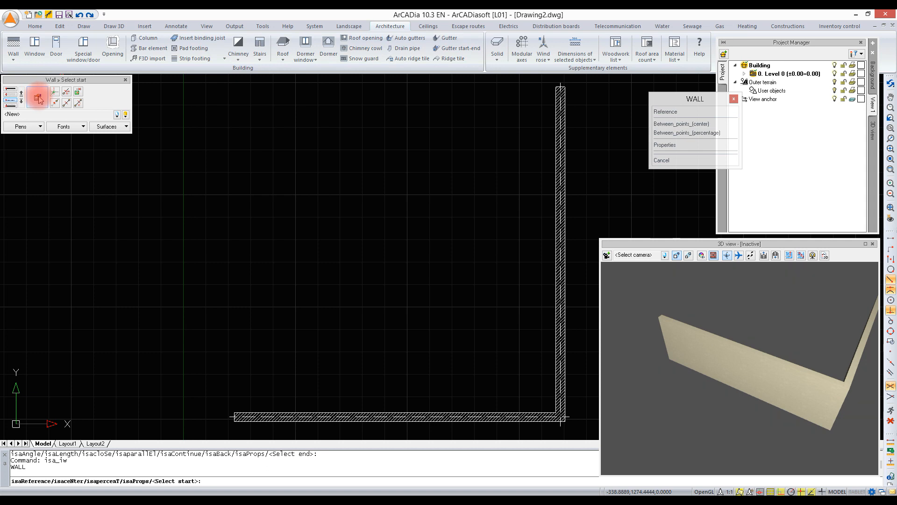
pyautogui.click(38, 97)
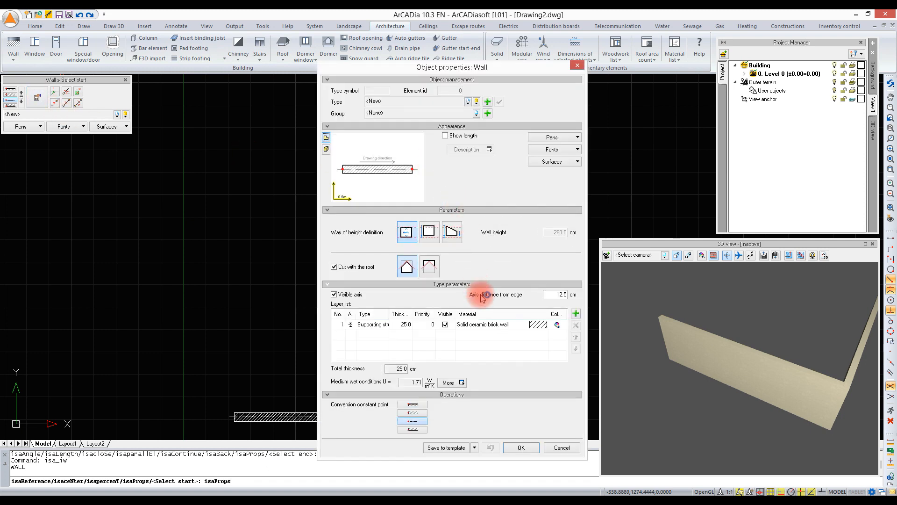
pyautogui.click(576, 314)
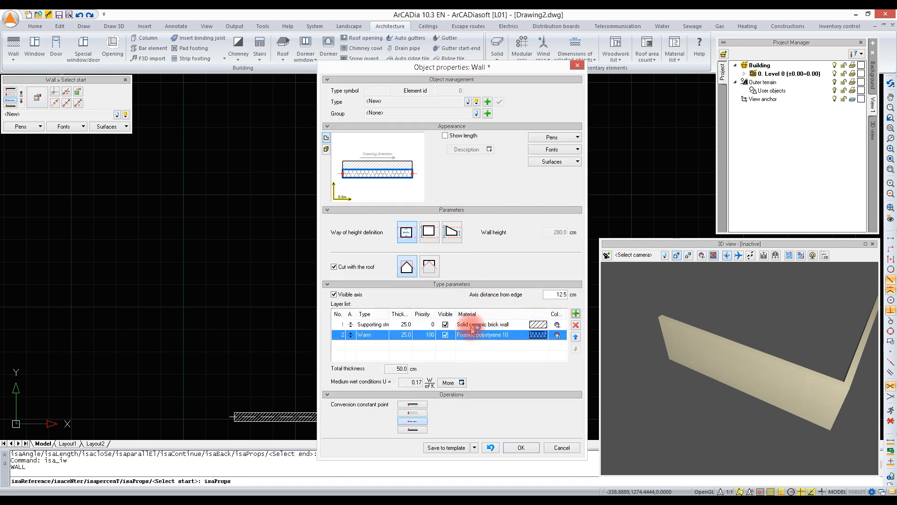
pyautogui.click(411, 335)
pyautogui.write('10')
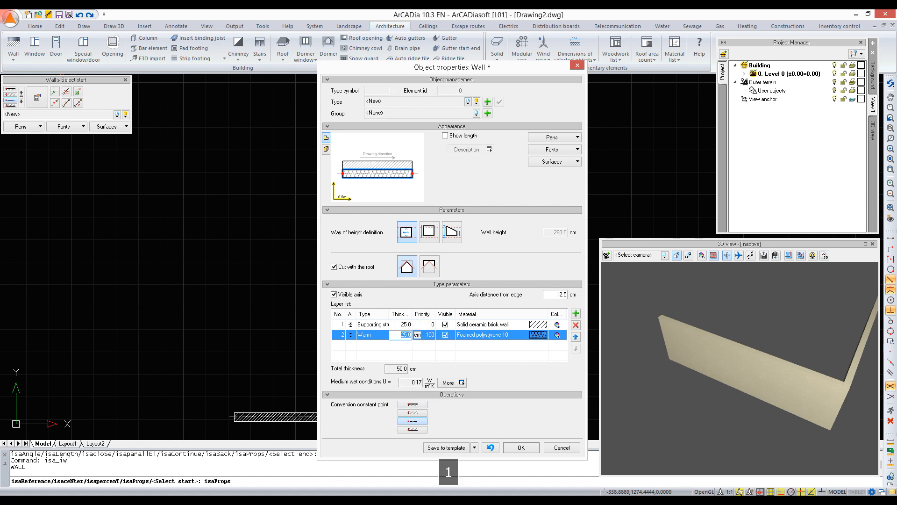
# Add a third wall layer made of Solid ceramic brick wall with a thickness of 12 cm
pyautogui.click(576, 314)
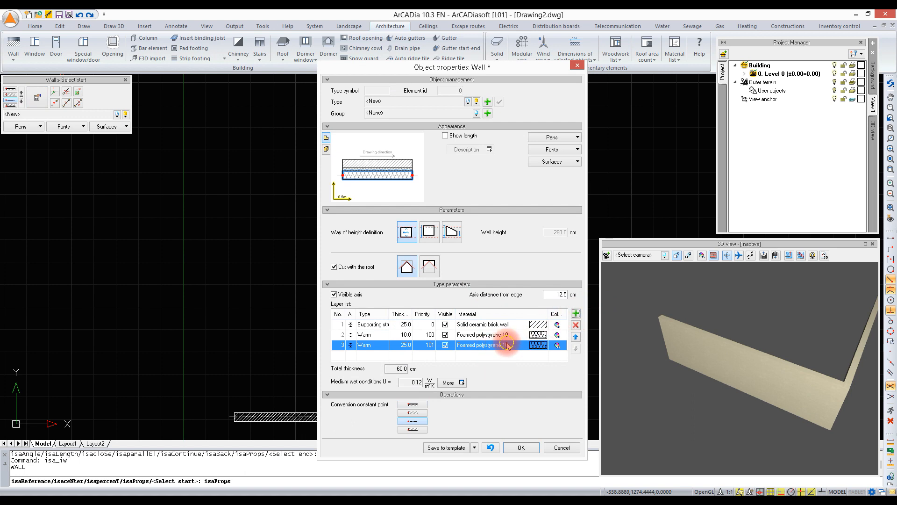
pyautogui.click(507, 346)
pyautogui.click(501, 345)
pyautogui.write('solid')
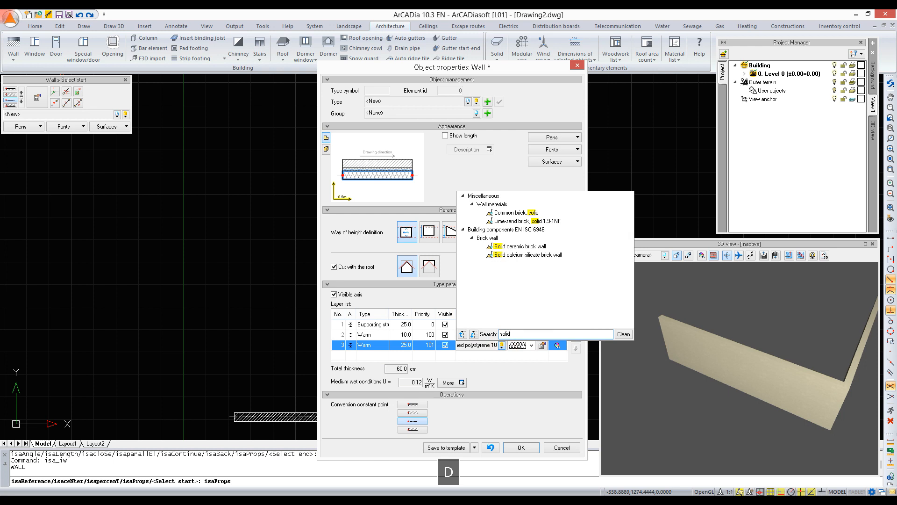
pyautogui.click(517, 247)
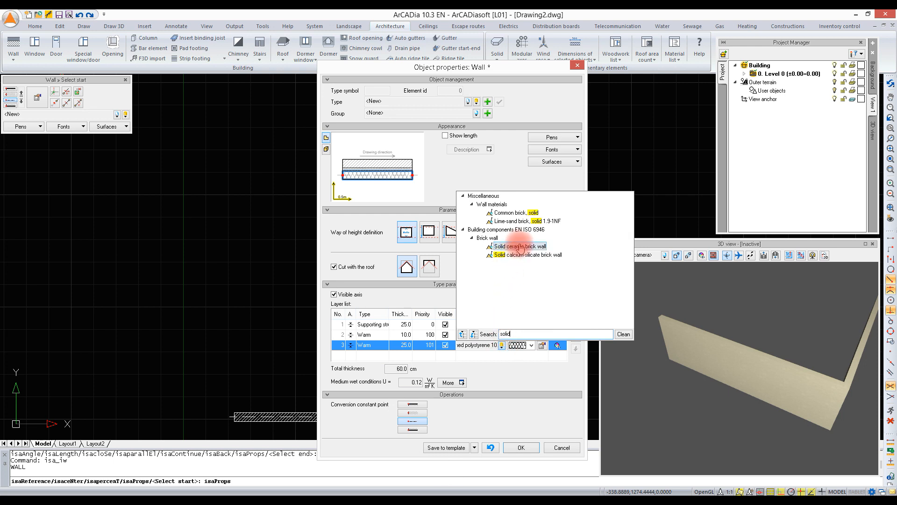
pyautogui.click(517, 247)
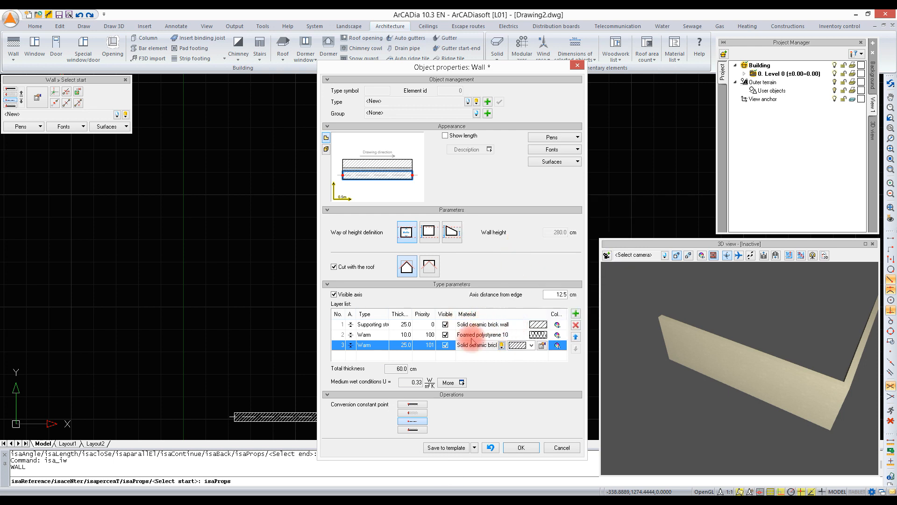
pyautogui.click(400, 345)
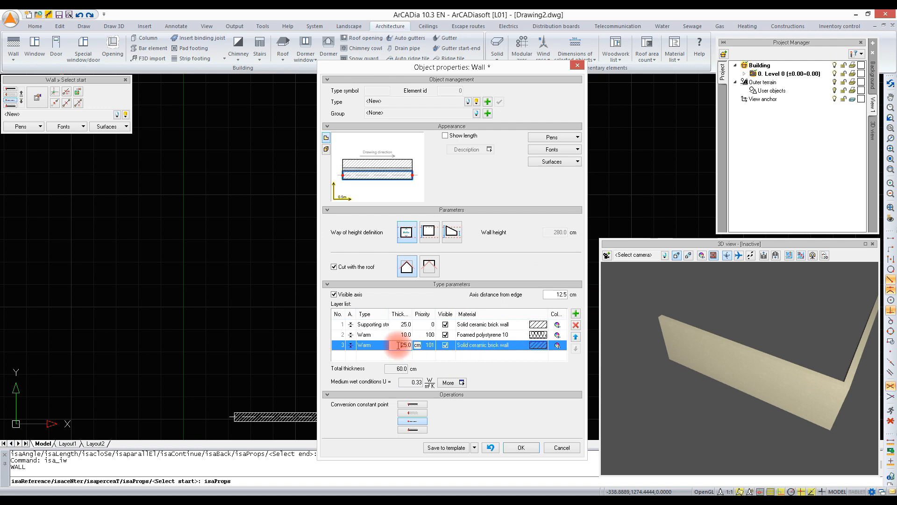
pyautogui.write('12')
pyautogui.click(449, 354)
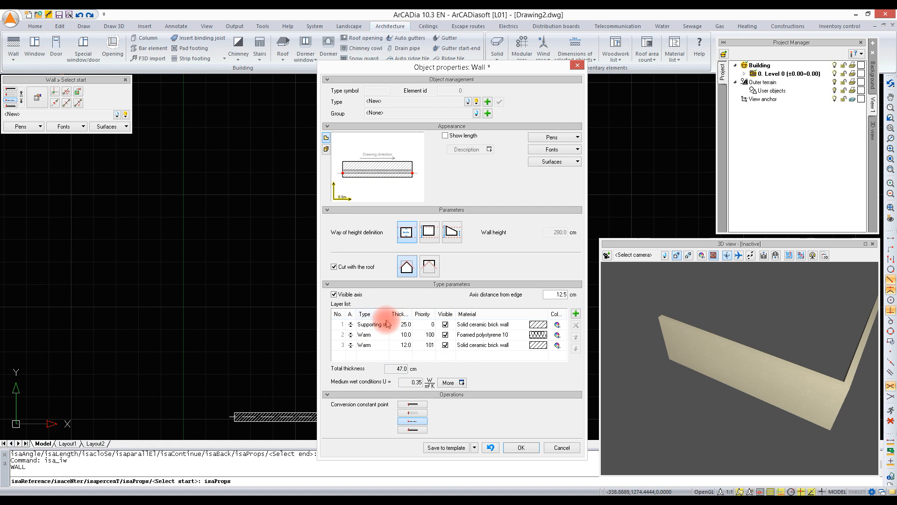
# Change the type of the third wall layer to Standard
pyautogui.click(365, 344)
pyautogui.click(386, 346)
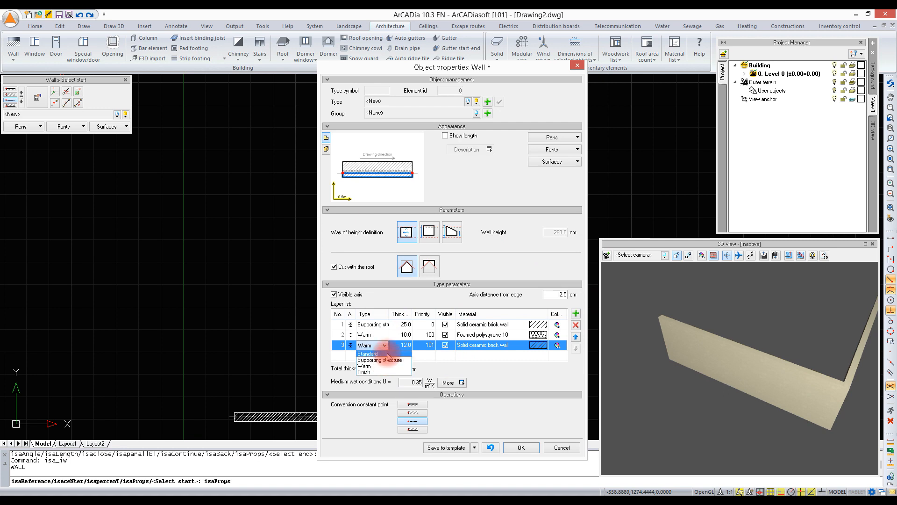
pyautogui.click(386, 354)
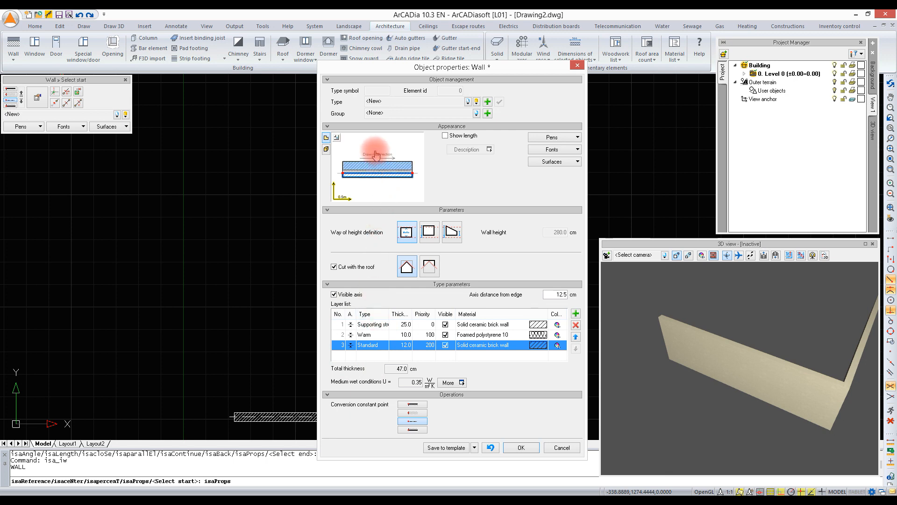
# Place the wall axis in the middle of the 25 cm supporting structure layer
pyautogui.doubleClick(561, 295)
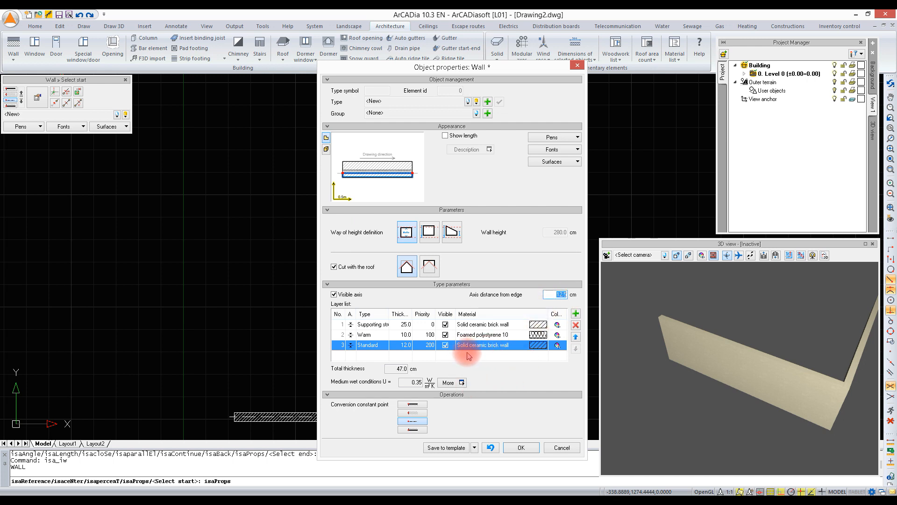
pyautogui.click(552, 294)
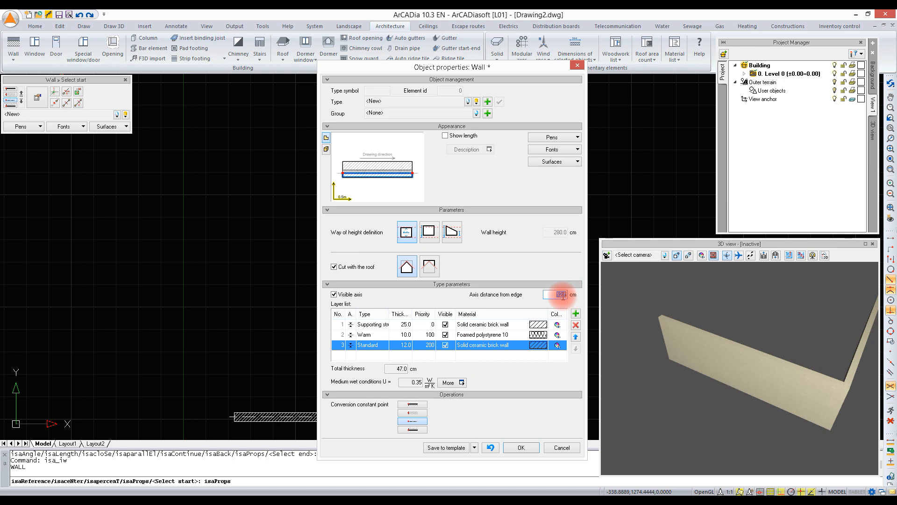
pyautogui.click(366, 166)
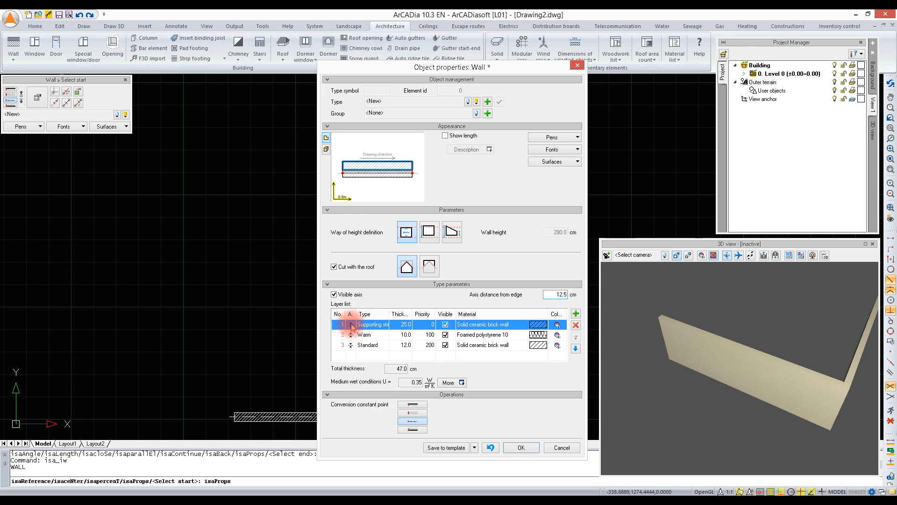
pyautogui.moveTo(356, 314); pyautogui.dragTo(359, 313)
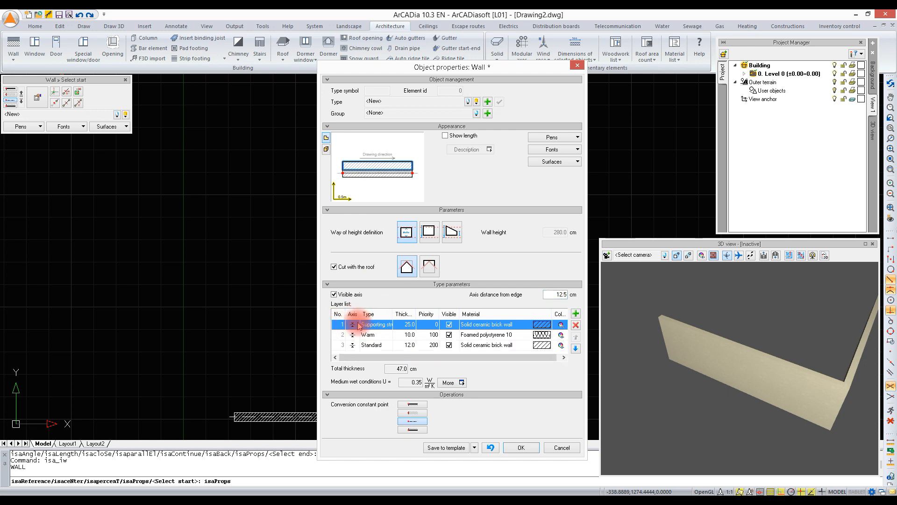
pyautogui.click(353, 325)
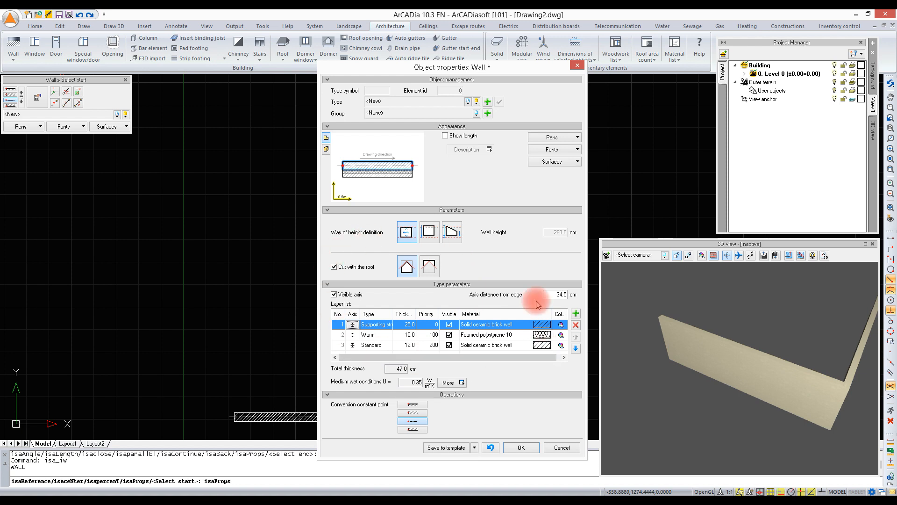
# Save the layered wall as a type named "Wall 47 cm" in the project library and accept the wall properties
pyautogui.click(488, 102)
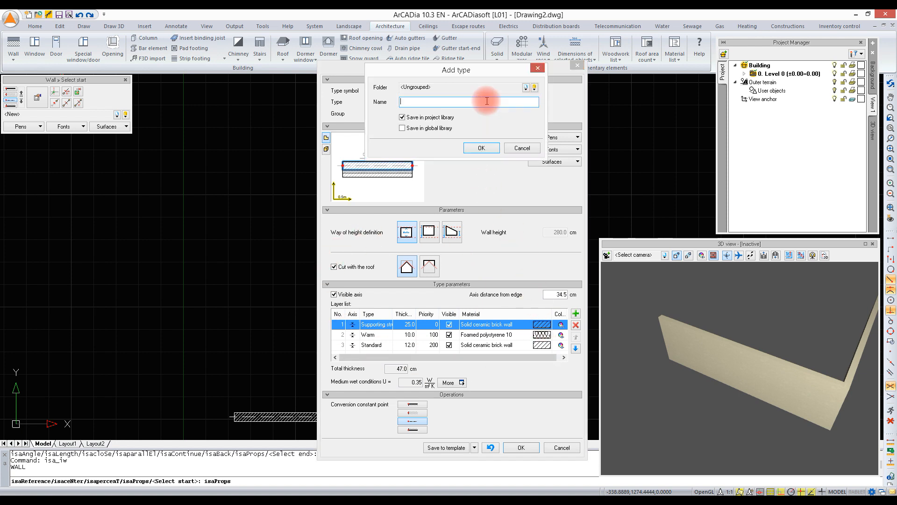
pyautogui.write('W')
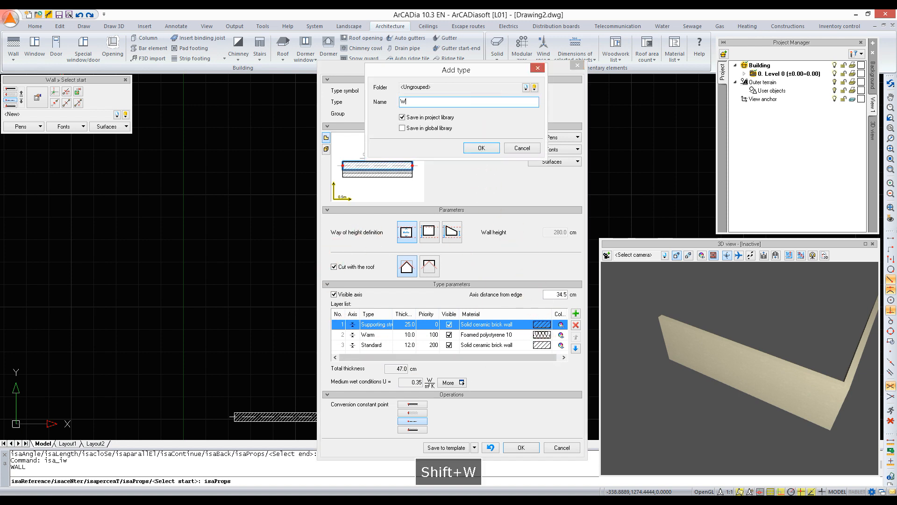
pyautogui.write('a')
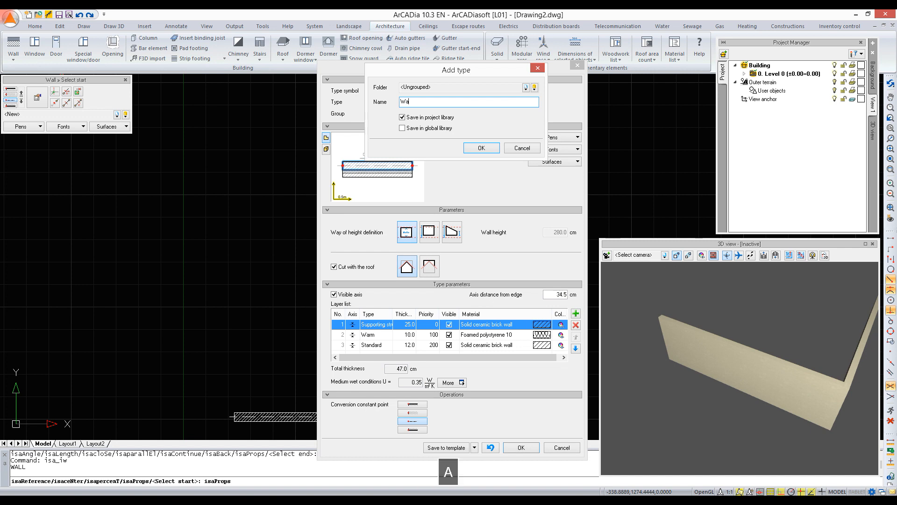
pyautogui.write('ll 47 cm')
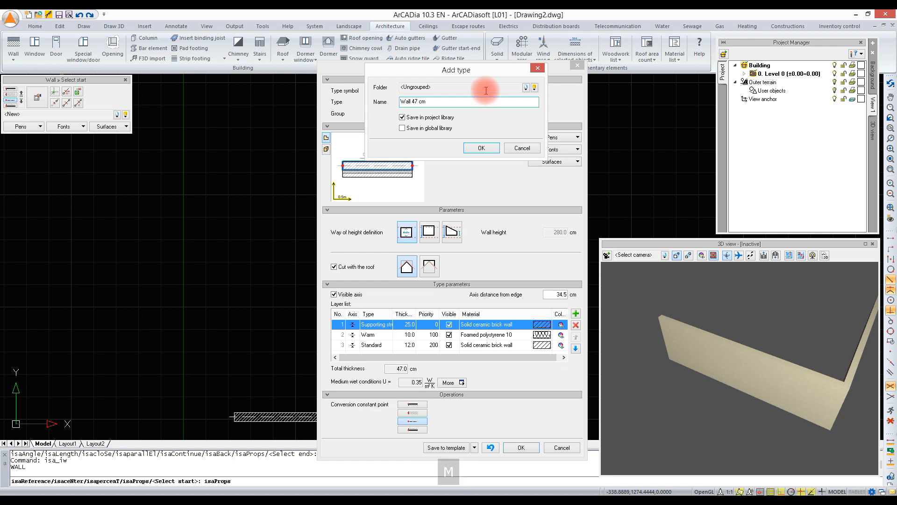
pyautogui.moveTo(474, 74); pyautogui.dragTo(482, 102)
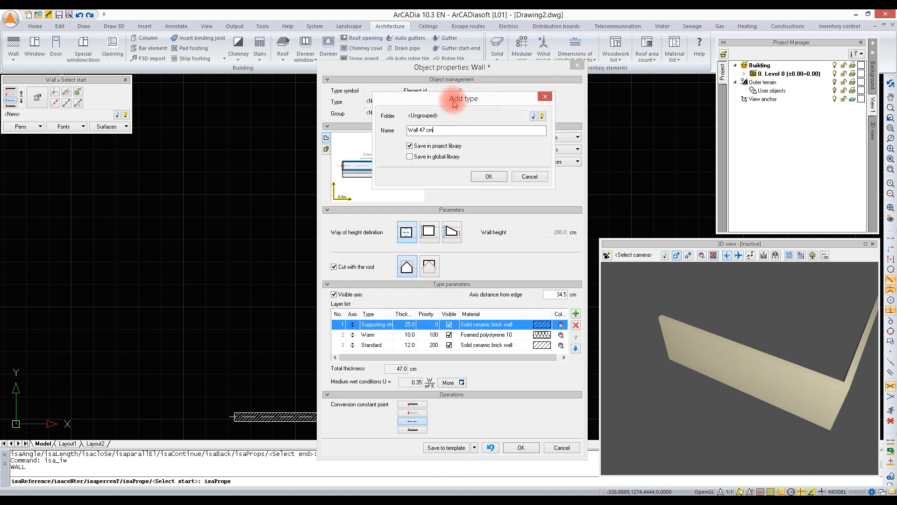
pyautogui.click(424, 130)
pyautogui.moveTo(448, 131); pyautogui.dragTo(392, 132)
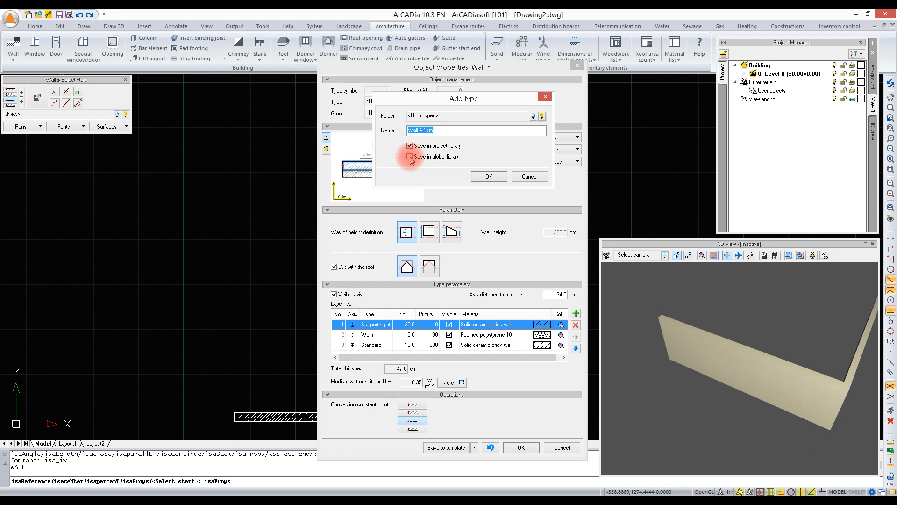
pyautogui.click(488, 177)
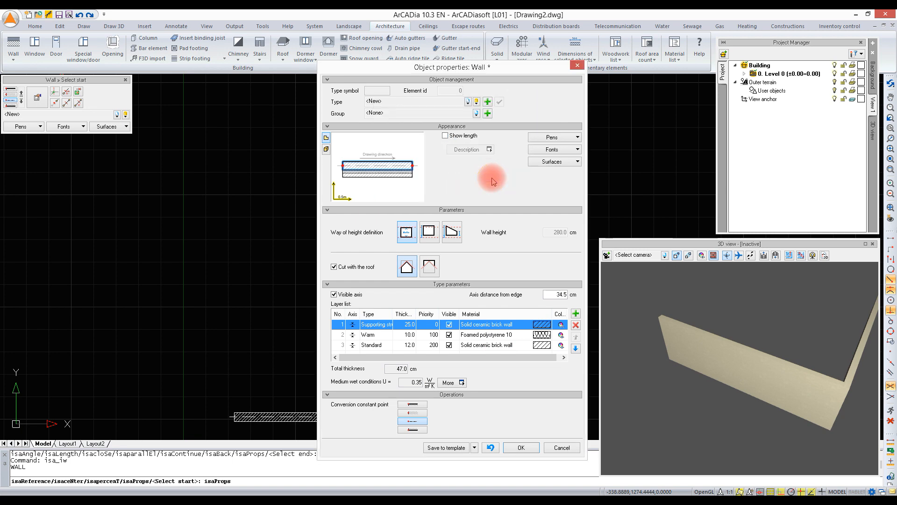
pyautogui.click(521, 447)
# Draw the upper and left walls of type Wall 47 cm from the right wall's upper end, closing the square building outline
pyautogui.moveTo(566, 121); pyautogui.dragTo(561, 186, button='middle')
pyautogui.scroll(1, 556, 137)
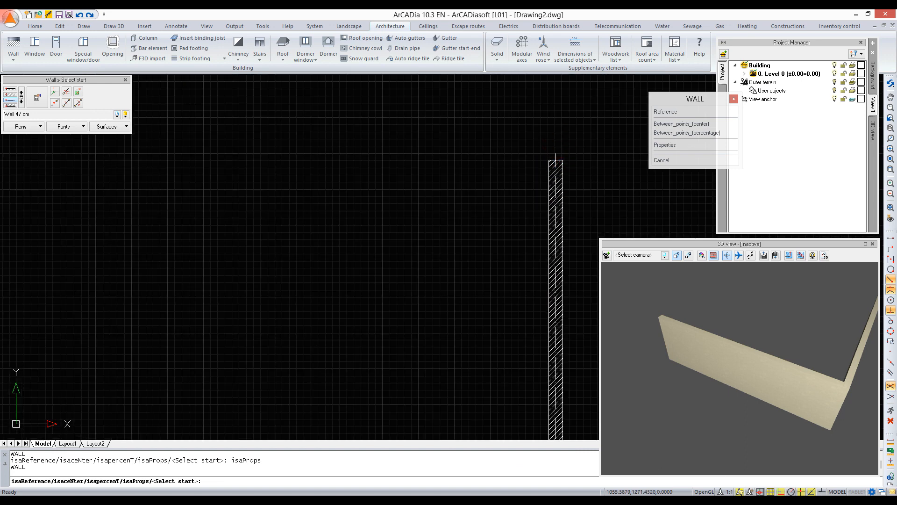
pyautogui.click(557, 160)
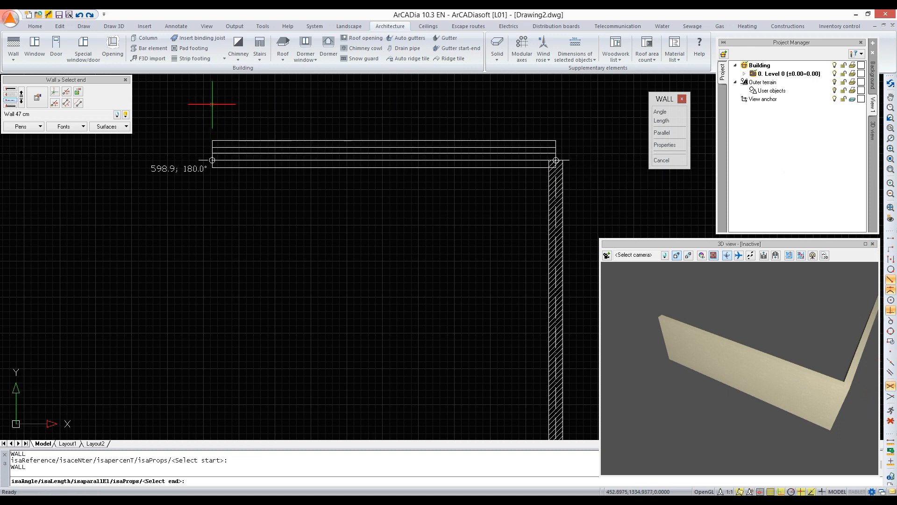
pyautogui.click(84, 26)
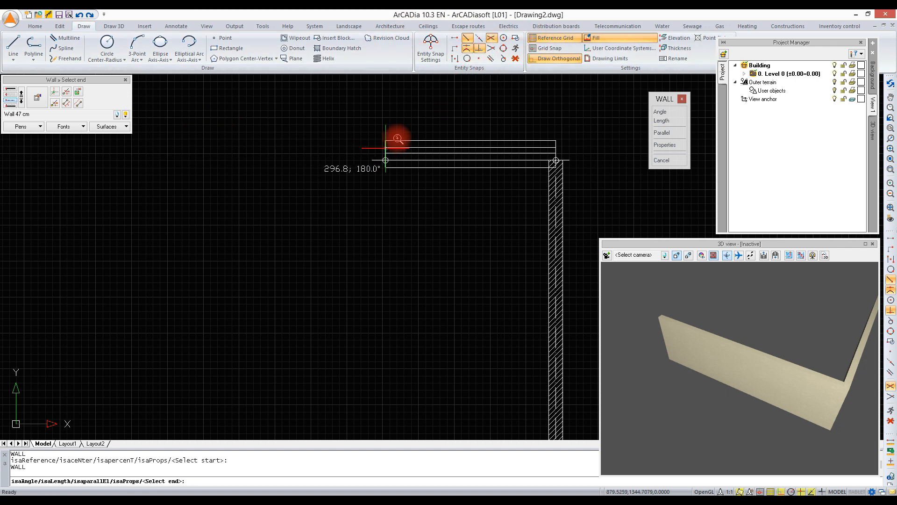
pyautogui.scroll(-4, 397, 139)
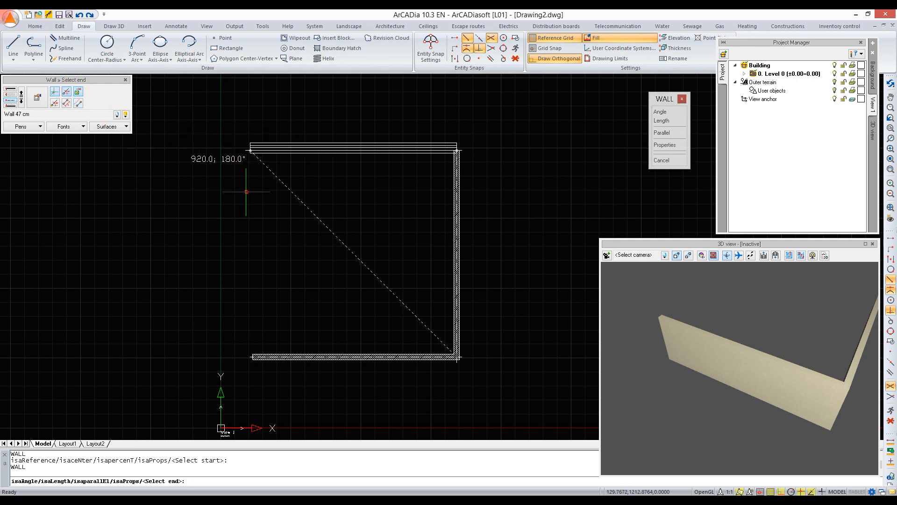
pyautogui.click(253, 325)
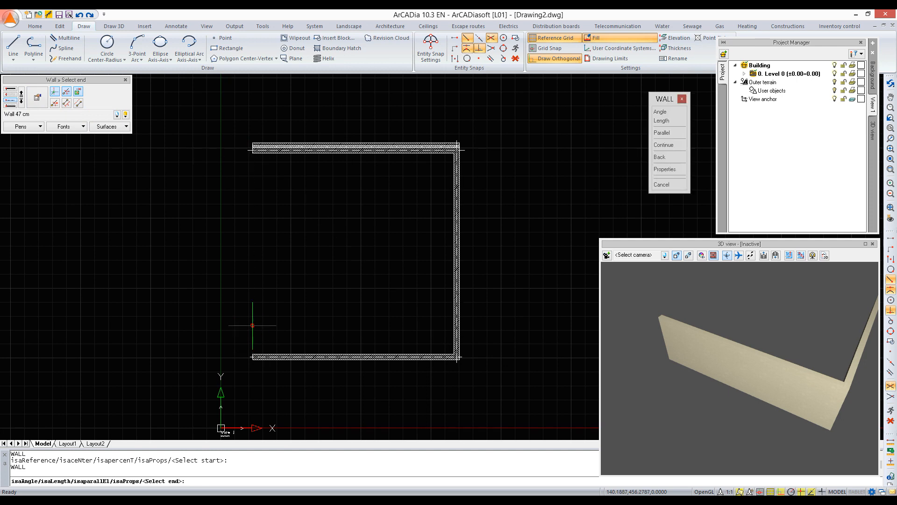
pyautogui.click(252, 356)
pyautogui.rightClick(319, 222)
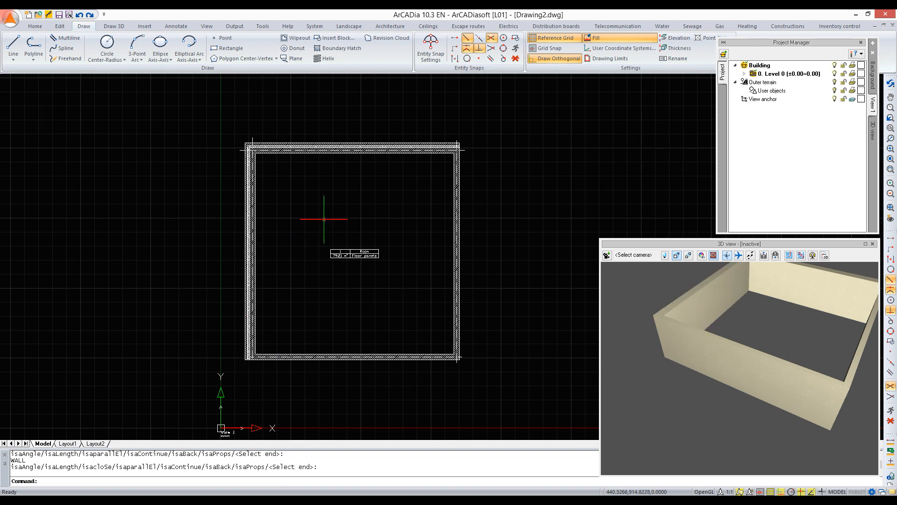
# Change the type of the right outer wall to Wall 47 cm
pyautogui.click(458, 179)
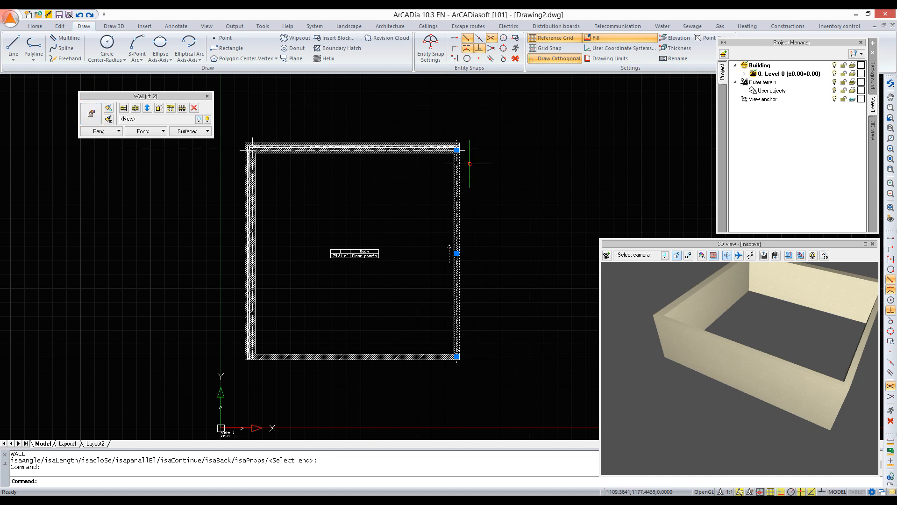
pyautogui.click(199, 120)
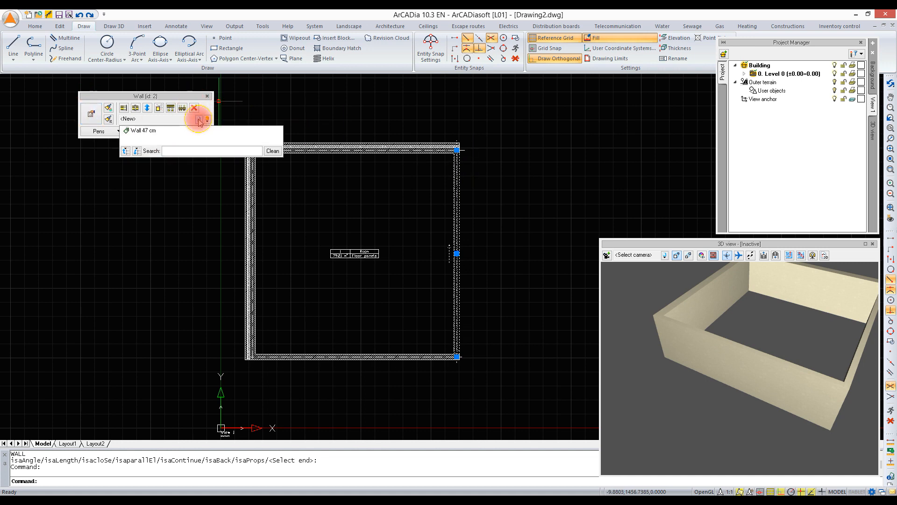
pyautogui.click(141, 132)
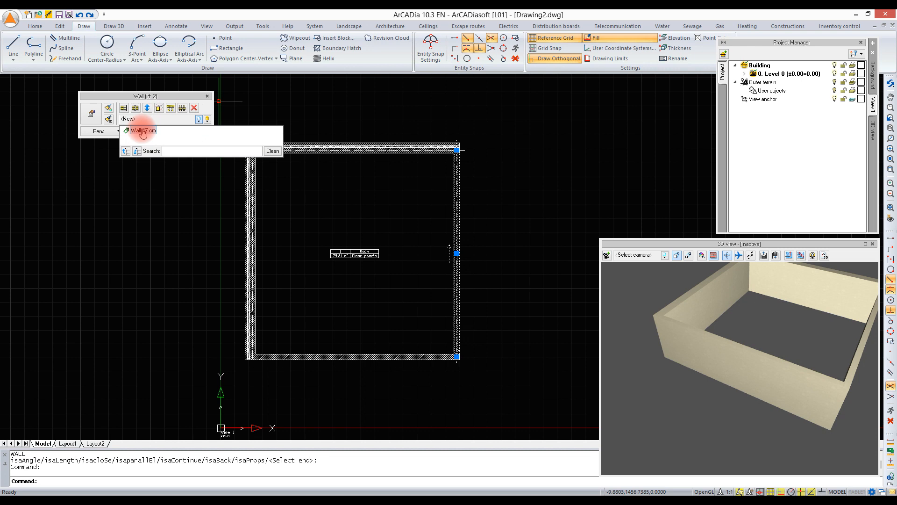
pyautogui.click(141, 130)
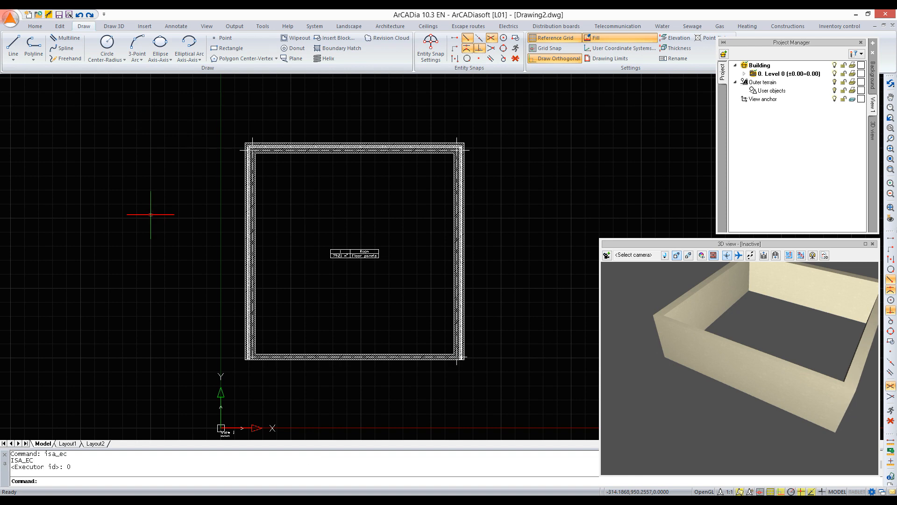
# Copy the left wall's type onto the lower wall with the Type painter and check the outline in 3D
pyautogui.click(250, 293)
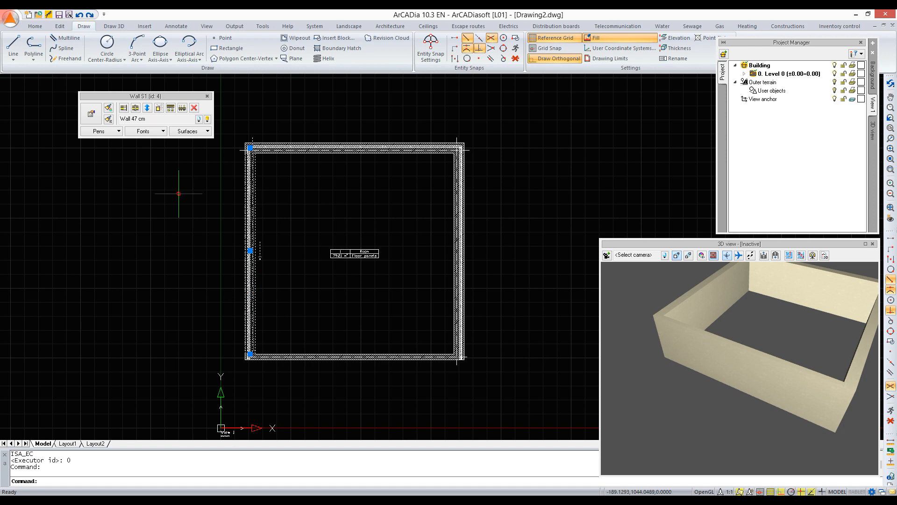
pyautogui.click(108, 119)
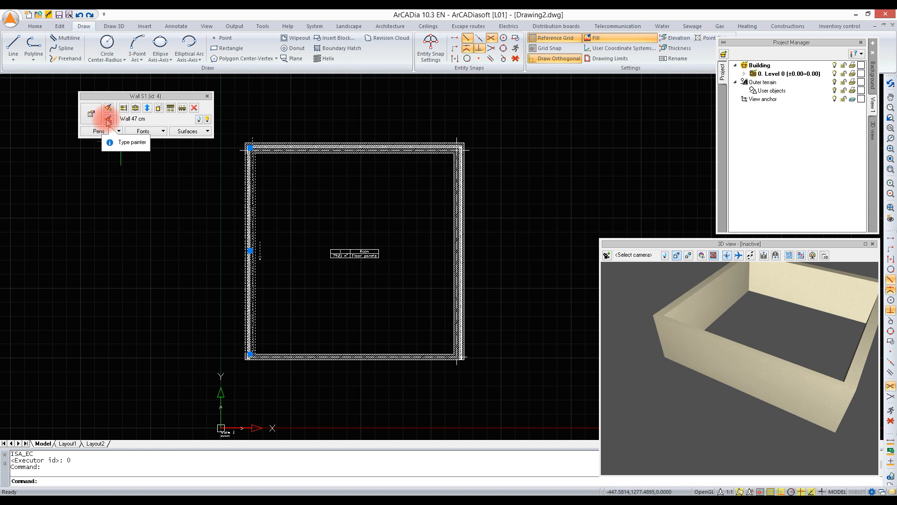
pyautogui.click(108, 120)
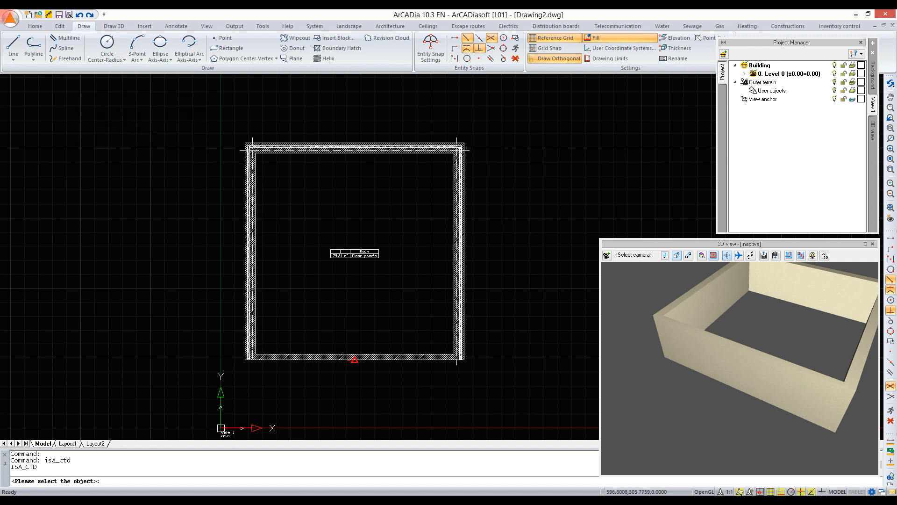
pyautogui.click(355, 359)
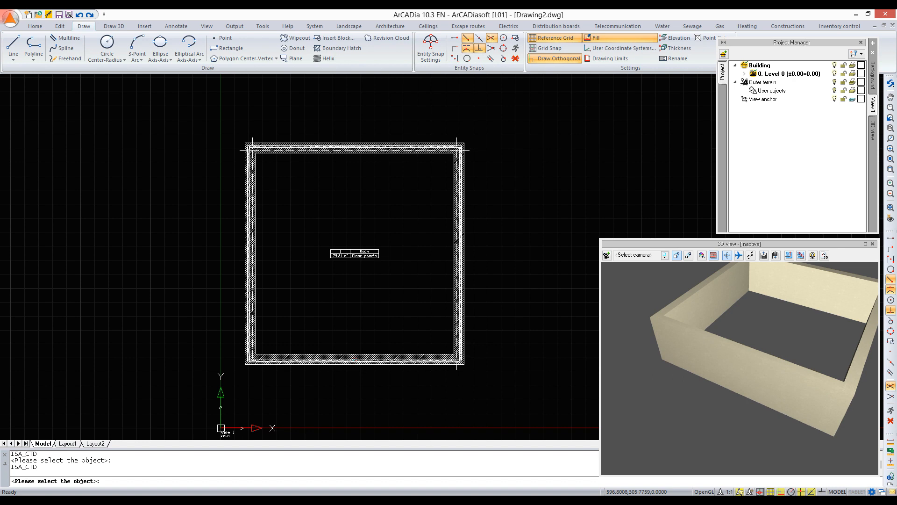
pyautogui.click(647, 444)
pyautogui.moveTo(776, 354)
pyautogui.mouseDown()
pyautogui.moveTo(764, 341)
pyautogui.moveTo(733, 352)
pyautogui.moveTo(728, 328)
pyautogui.mouseUp()
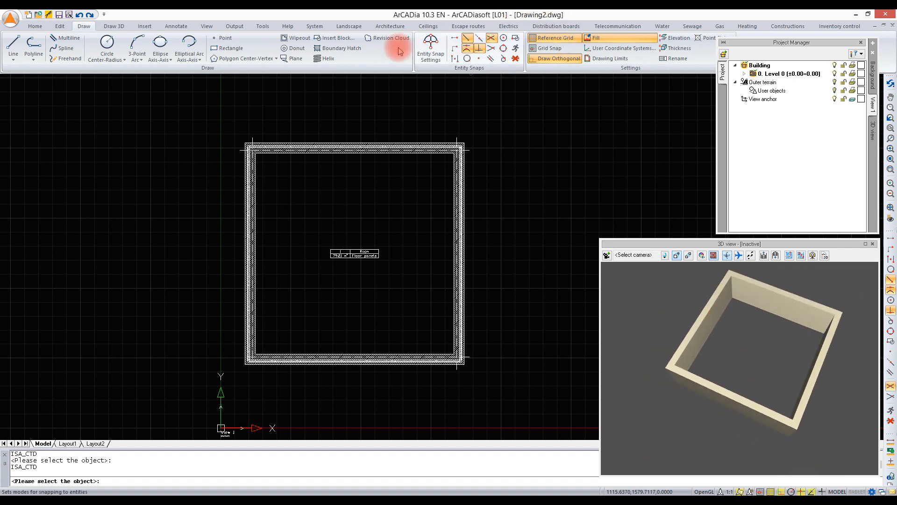
# Start a new wall using the standard library type 1-layer wall (brick) 25 cm
pyautogui.click(383, 27)
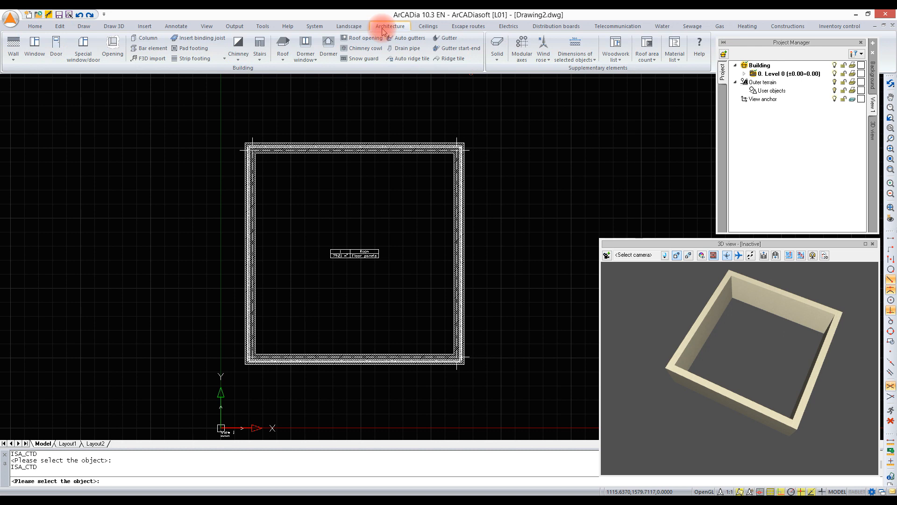
pyautogui.click(14, 46)
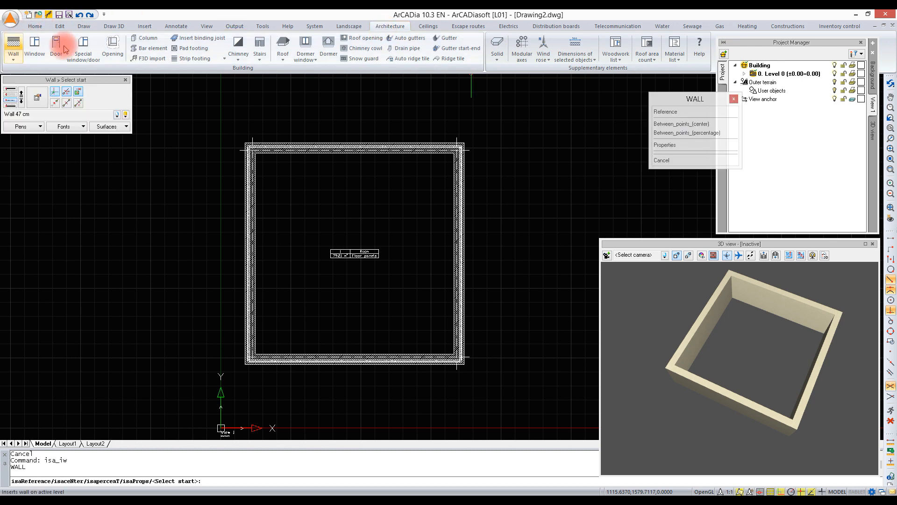
pyautogui.click(126, 114)
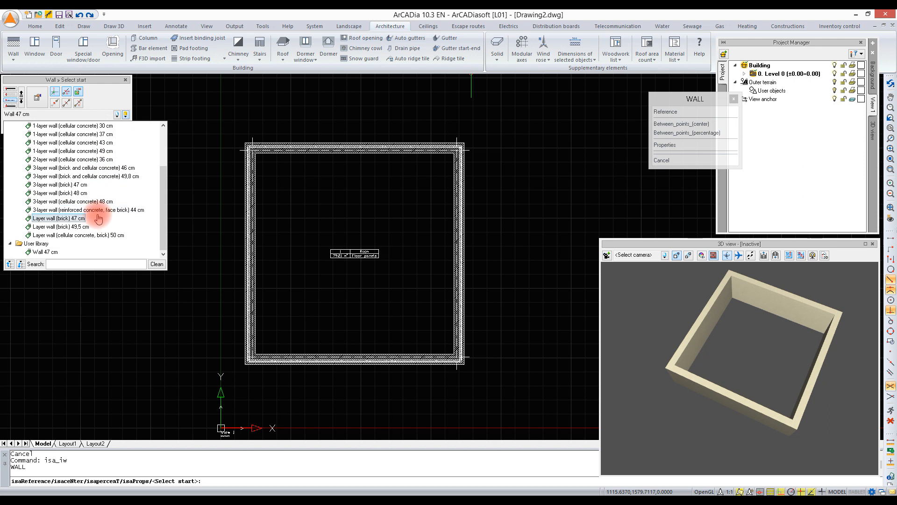
pyautogui.scroll(1, 110, 151)
pyautogui.scroll(1, 109, 152)
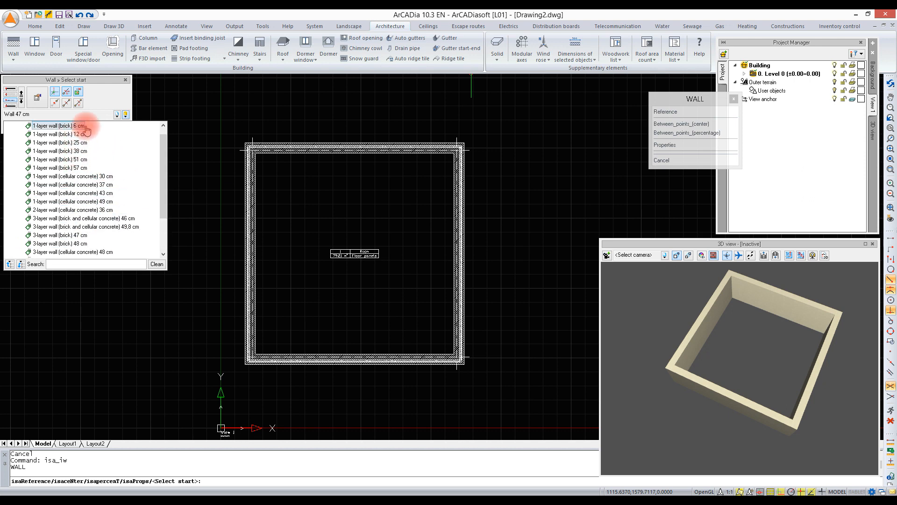
pyautogui.click(84, 142)
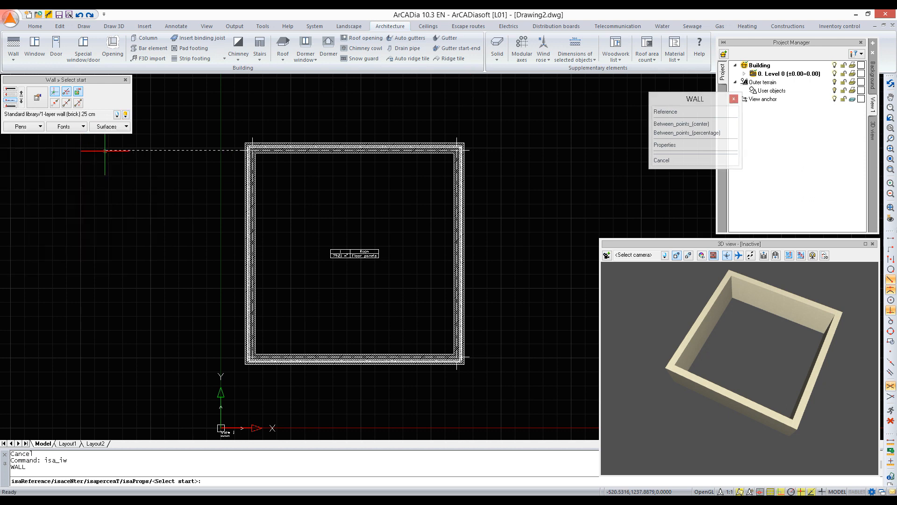
# Start the inner wall 300 cm along the lower wall, using the lower-left inner corner as the reference point
pyautogui.click(55, 102)
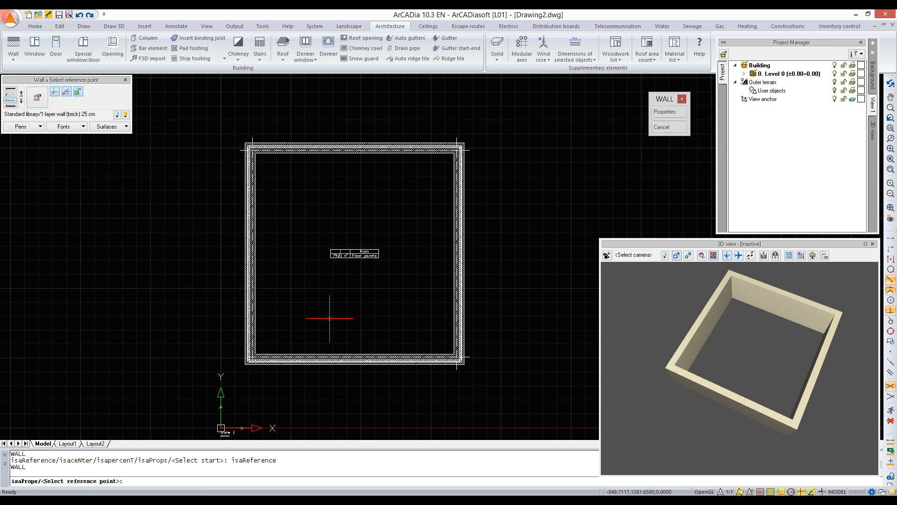
pyautogui.scroll(5, 278, 355)
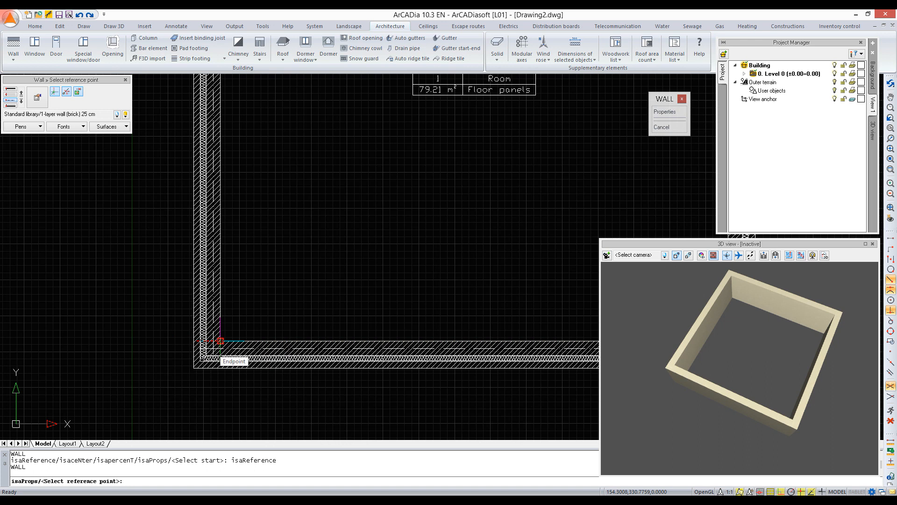
pyautogui.click(220, 341)
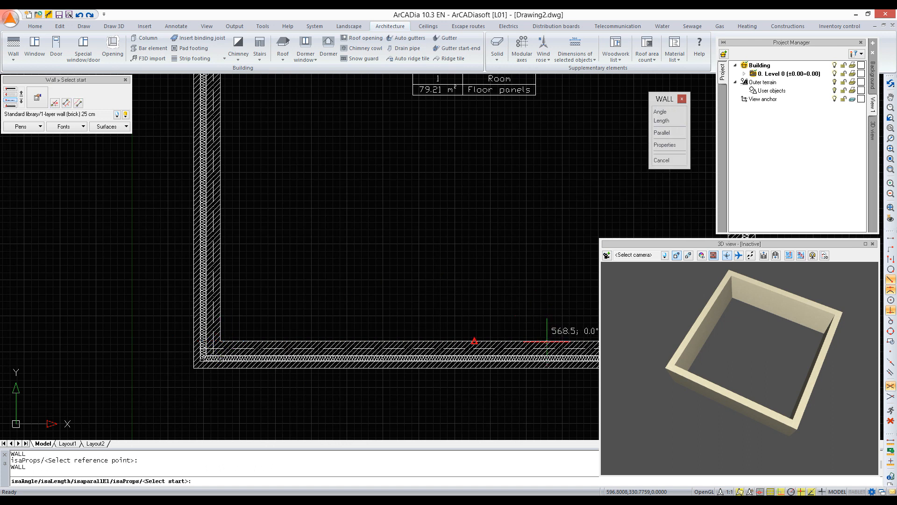
pyautogui.write('3')
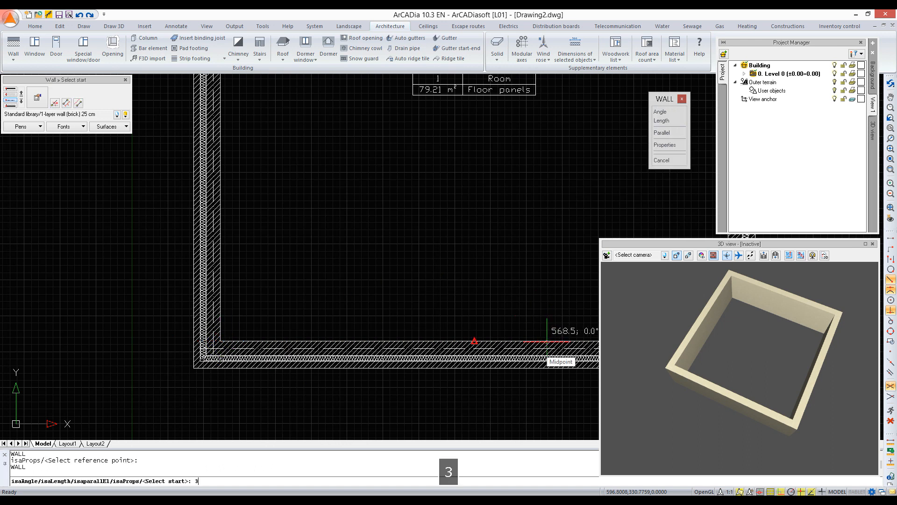
pyautogui.write('00')
pyautogui.press('Return')
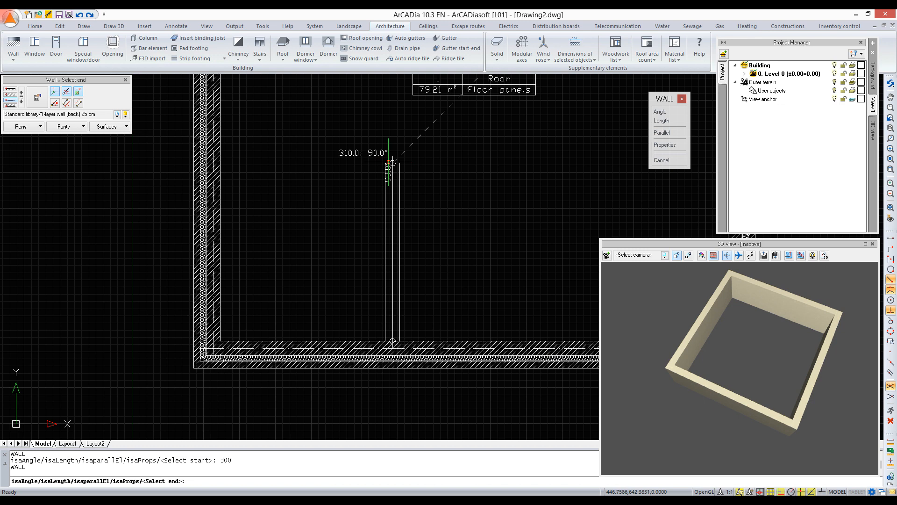
# Align the inner wall by its left edge and draw it vertically up to the upper outer wall
pyautogui.click(14, 89)
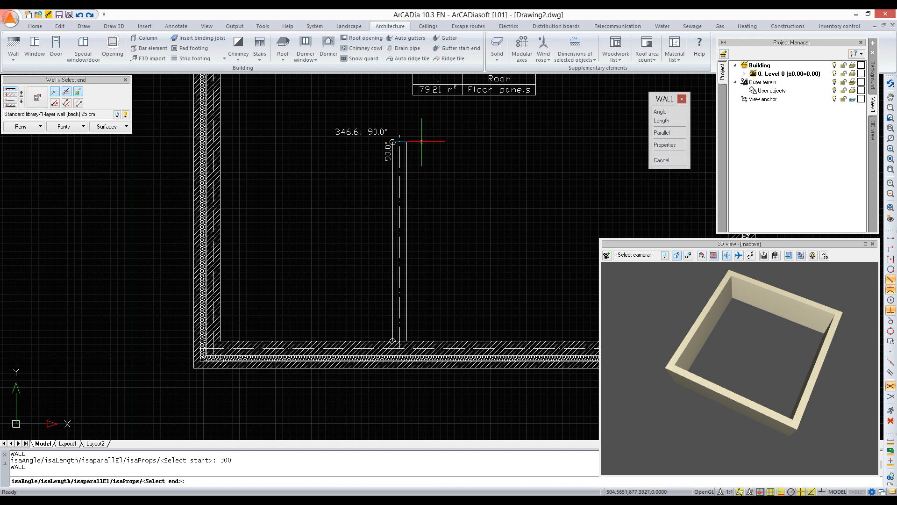
pyautogui.scroll(-5, 412, 210)
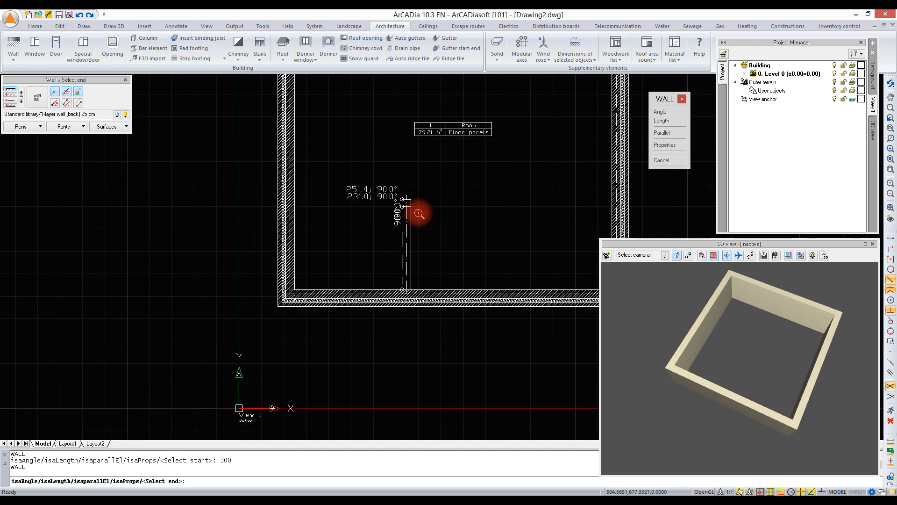
pyautogui.moveTo(411, 161); pyautogui.dragTo(420, 215, button='middle')
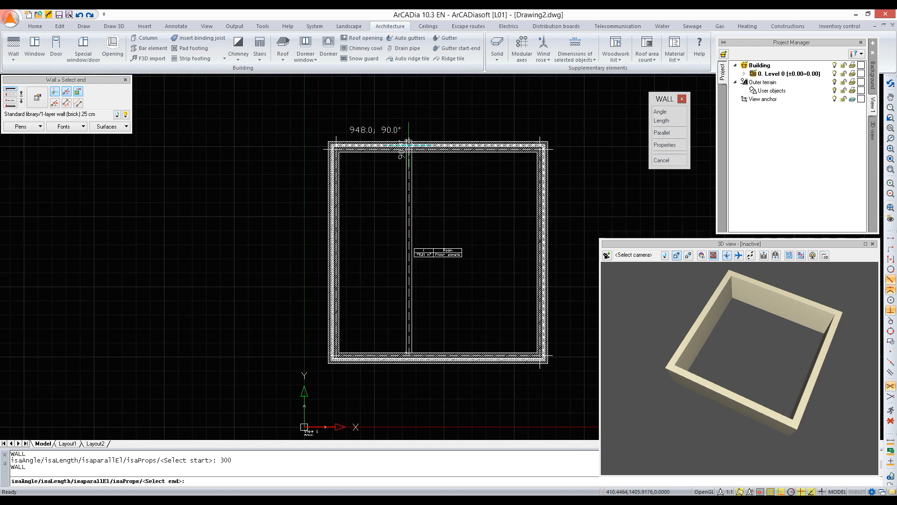
pyautogui.scroll(2, 411, 144)
pyautogui.click(401, 147)
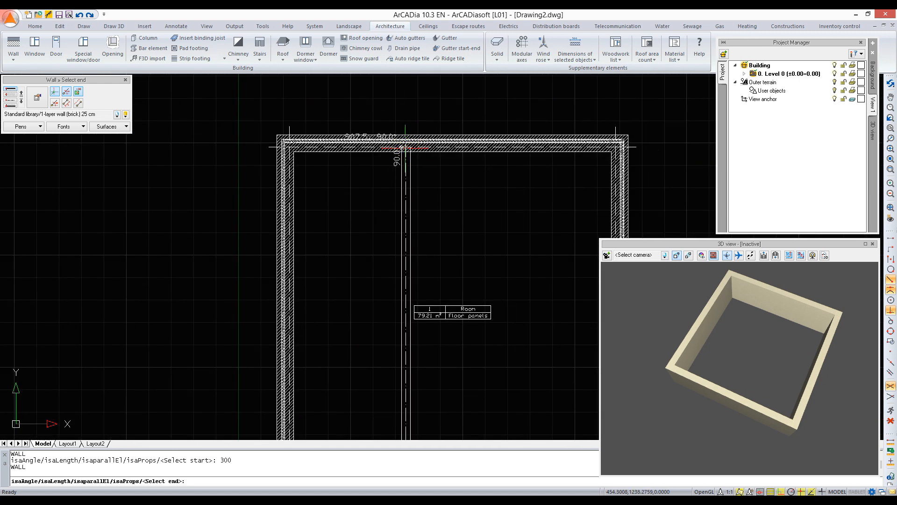
pyautogui.press('Escape')
pyautogui.moveTo(470, 234); pyautogui.dragTo(411, 198, button='middle')
pyautogui.scroll(-2, 379, 202)
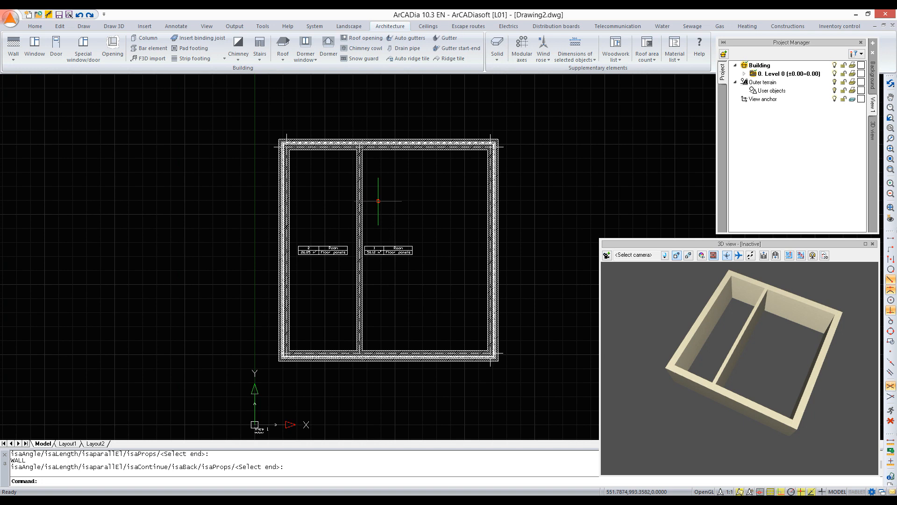
# Add a group named "External" under Walls of Level 0 in the project tree
pyautogui.doubleClick(754, 75)
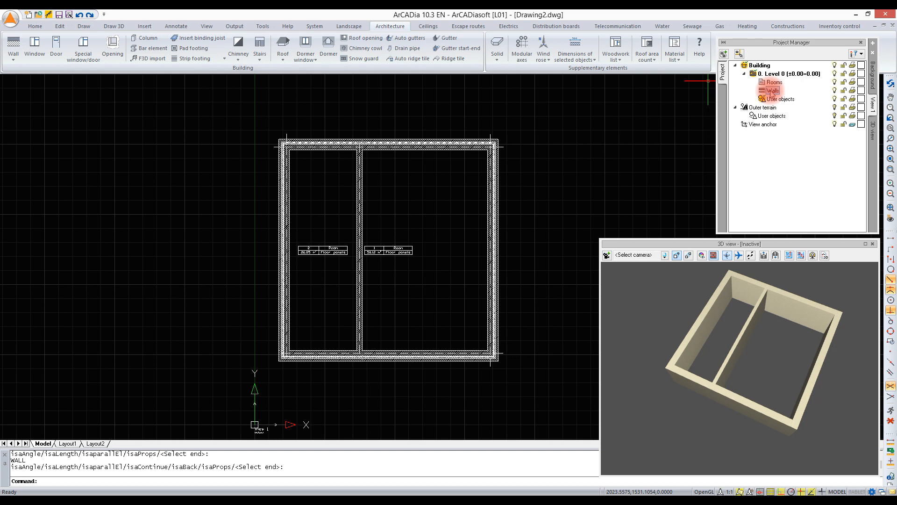
pyautogui.rightClick(771, 92)
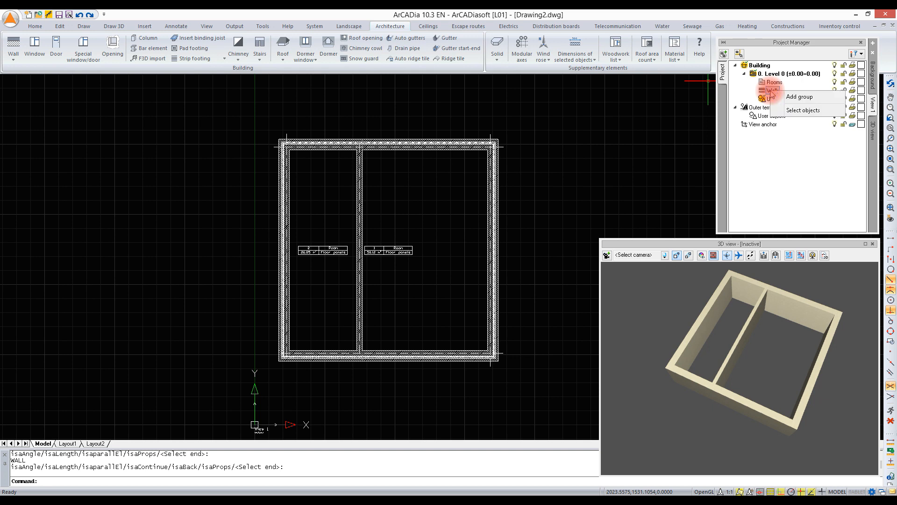
pyautogui.click(798, 96)
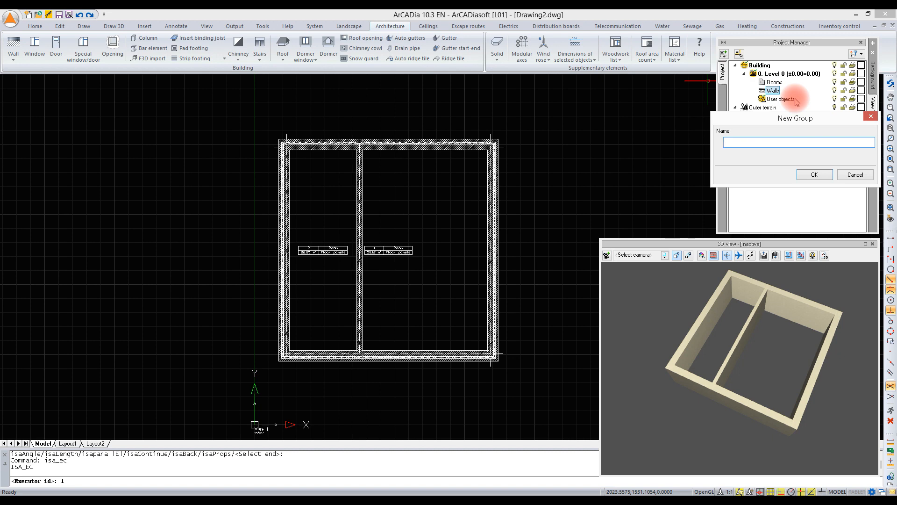
pyautogui.write('Externa')
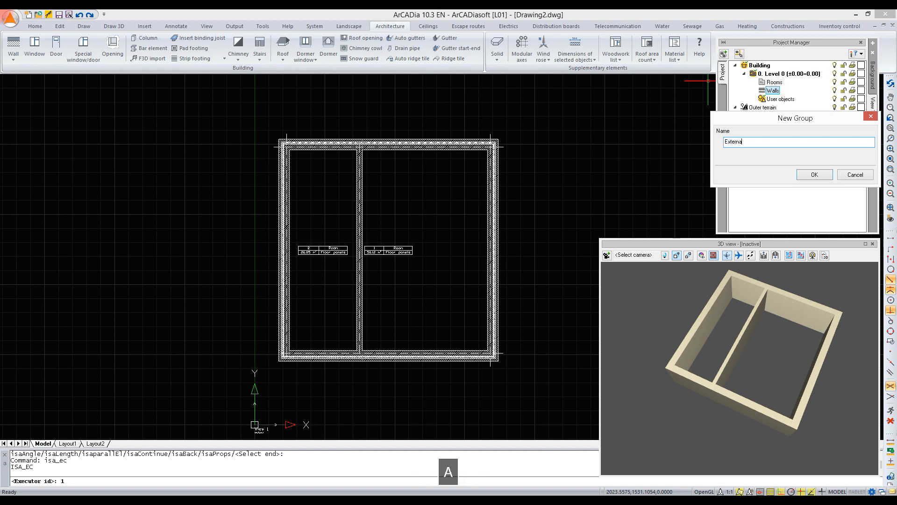
pyautogui.press('Return')
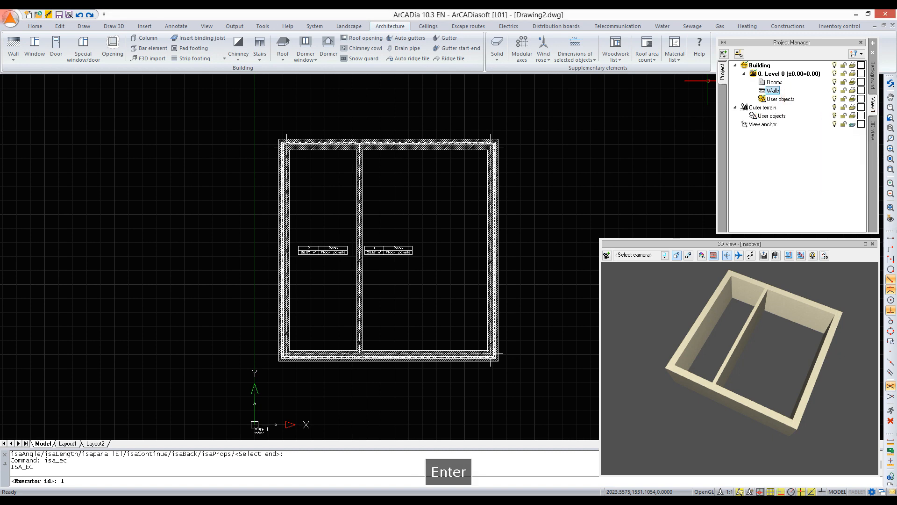
# Add a group named "Internal" under Walls of Level 0 in the project tree
pyautogui.rightClick(770, 90)
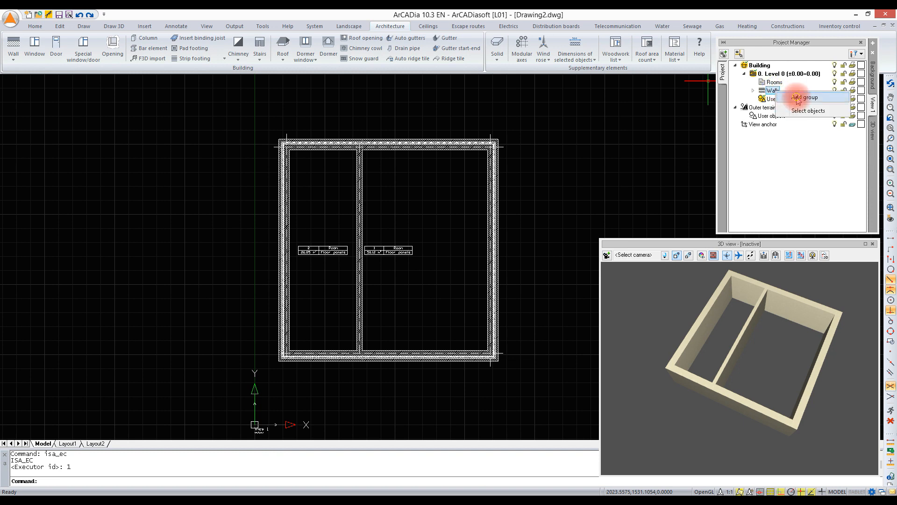
pyautogui.click(797, 98)
pyautogui.write('Internal')
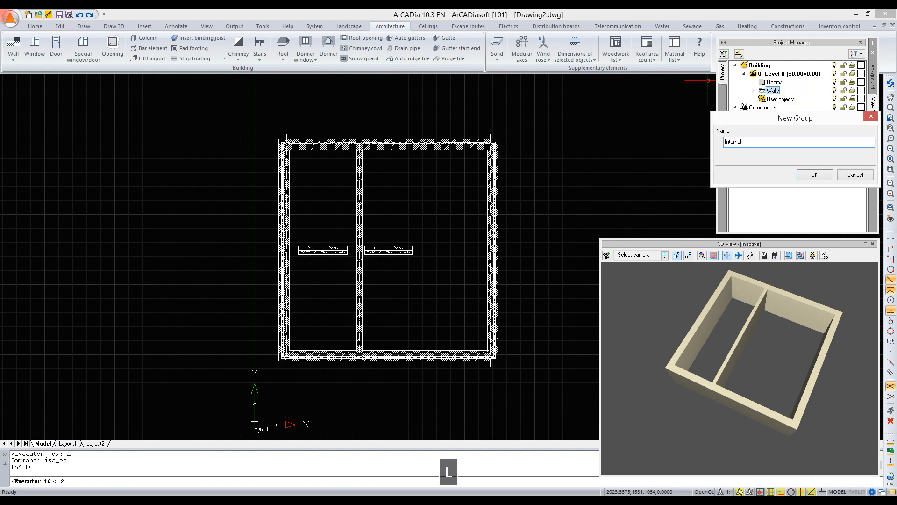
pyautogui.press('Return')
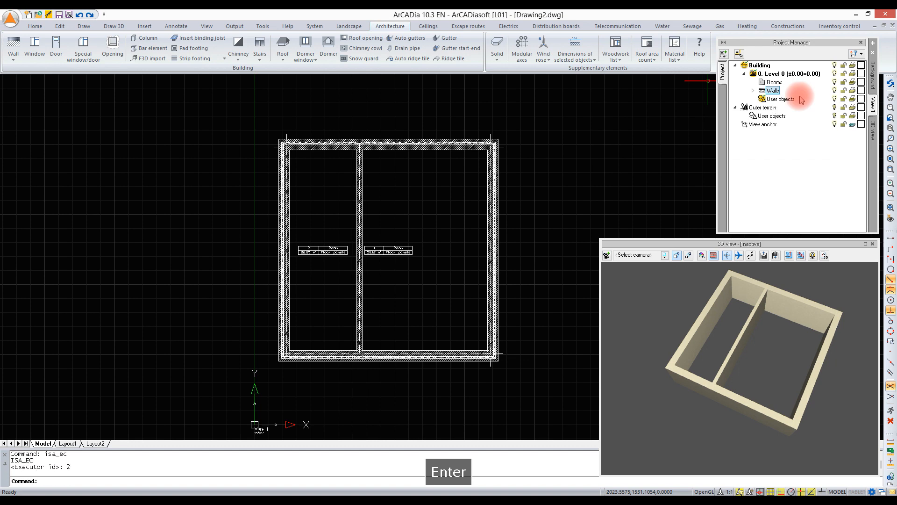
# Add a subgroup named "Supporting" to the Internal walls group
pyautogui.click(753, 90)
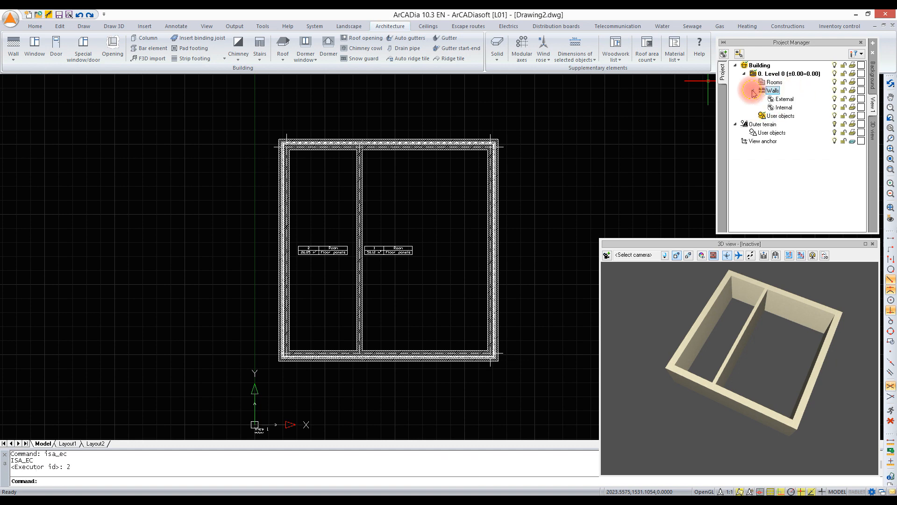
pyautogui.rightClick(783, 107)
pyautogui.click(804, 128)
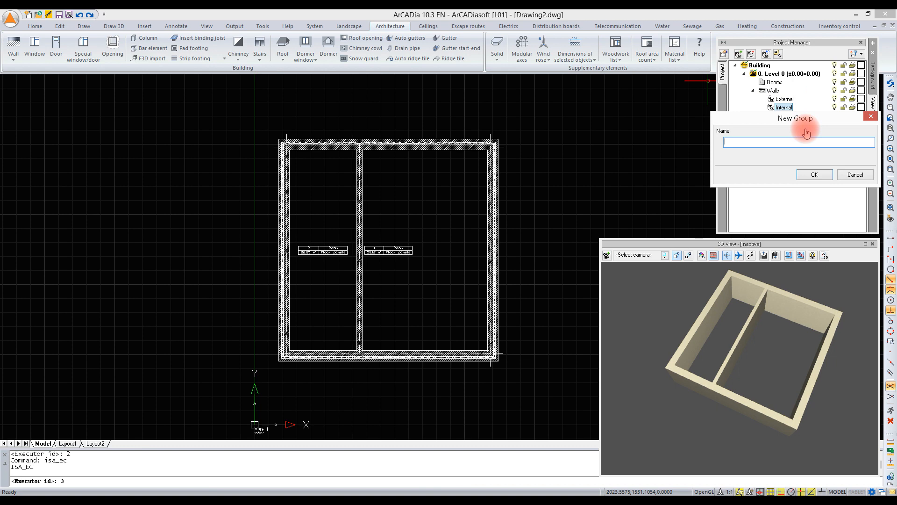
pyautogui.write('Supportin')
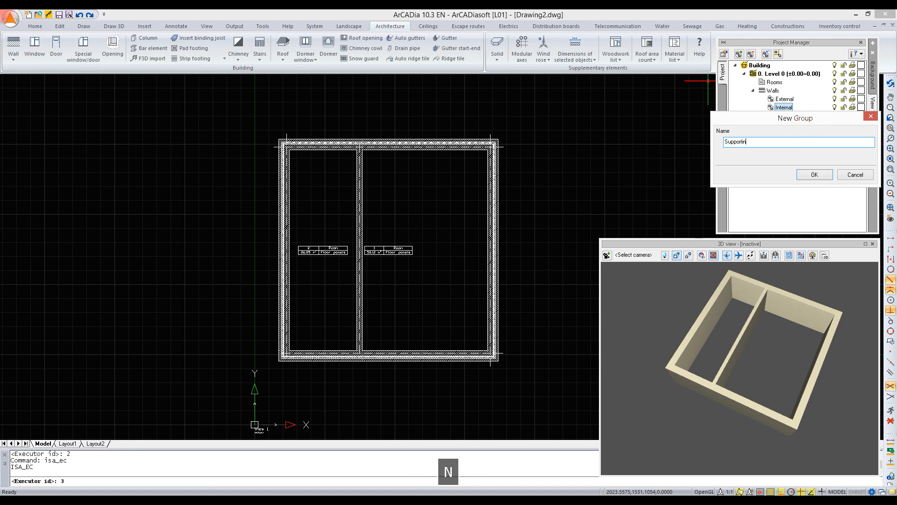
pyautogui.press('Return')
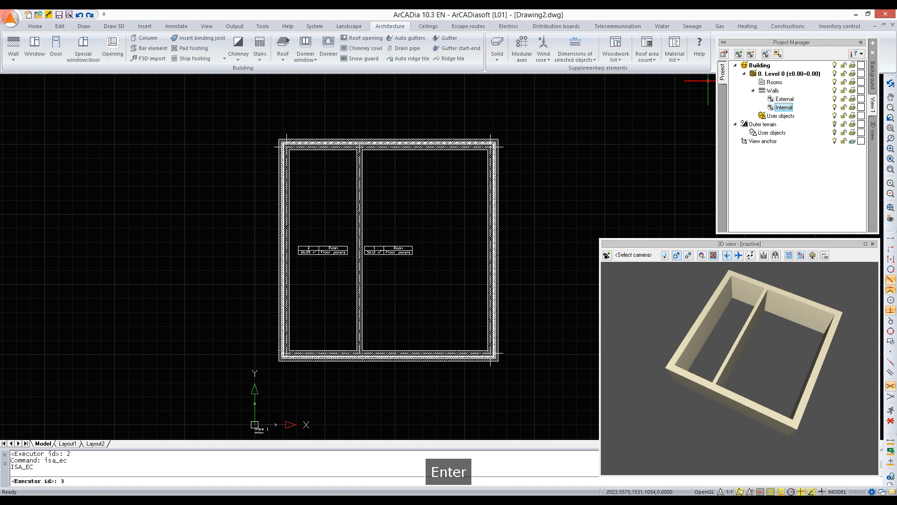
# Add a second subgroup named "Standard" to the Internal walls group and expand the group in the project tree
pyautogui.rightClick(784, 107)
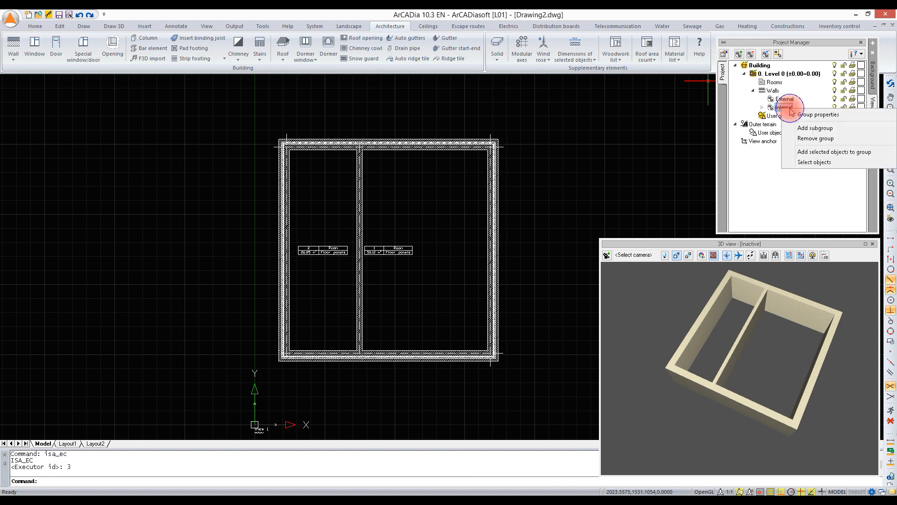
pyautogui.click(804, 131)
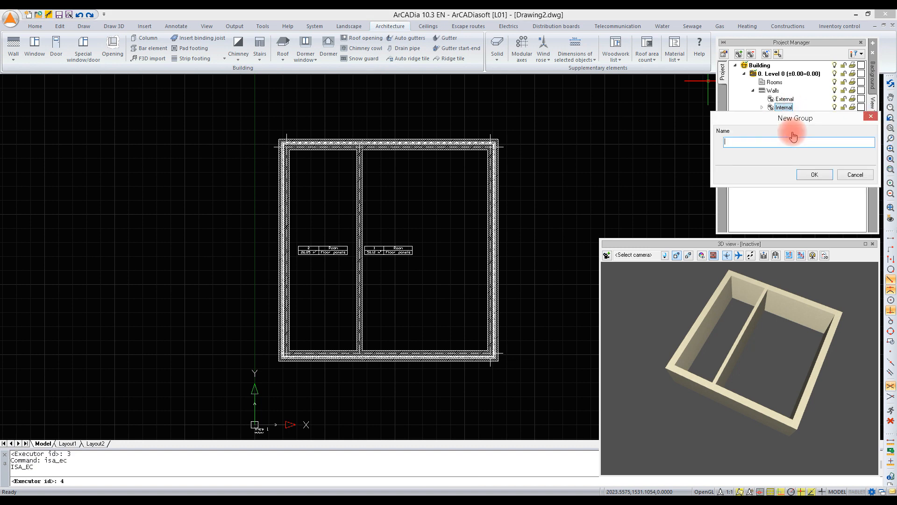
pyautogui.write('Standar')
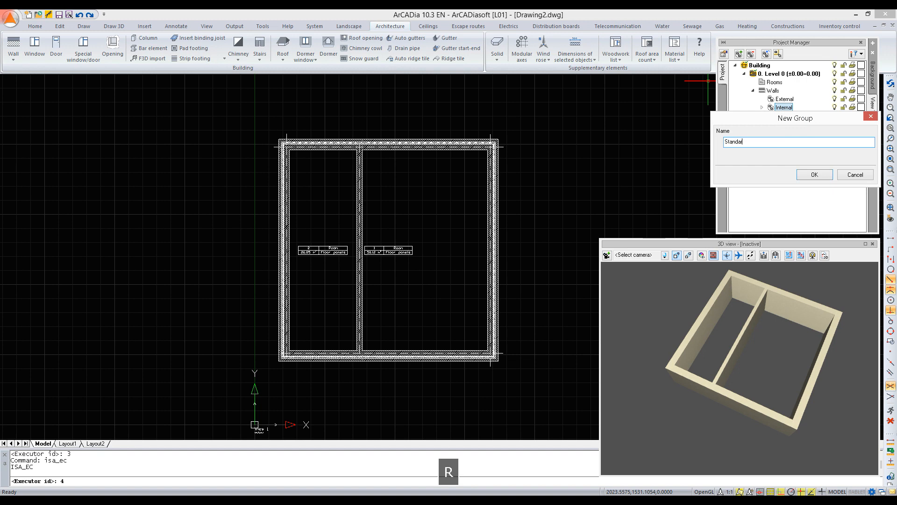
pyautogui.write('d')
pyautogui.press('Return')
pyautogui.click(793, 133)
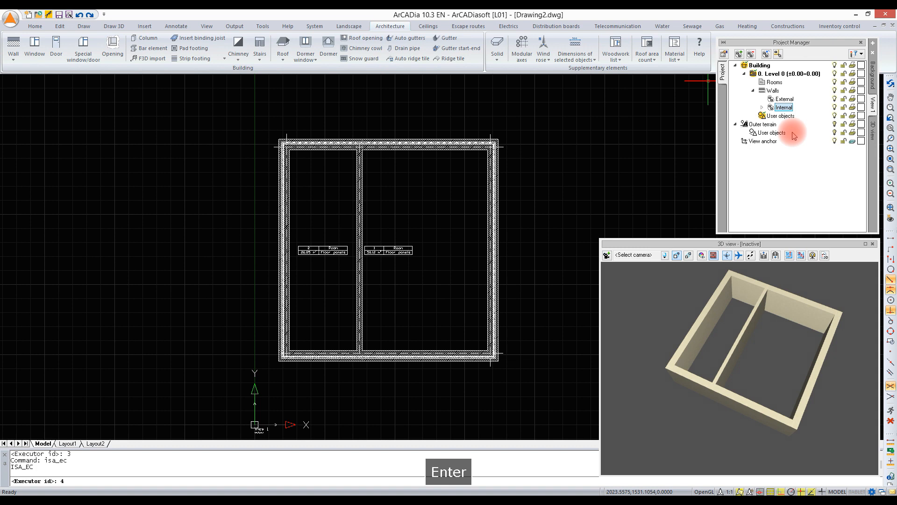
pyautogui.click(762, 108)
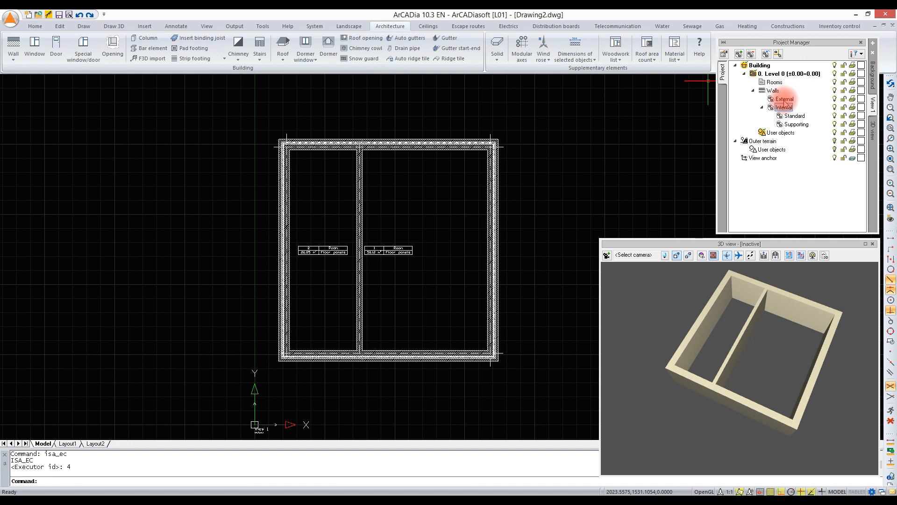
# Add all walls except the inner one to the External group and set the group's colour to blue
pyautogui.click(773, 91)
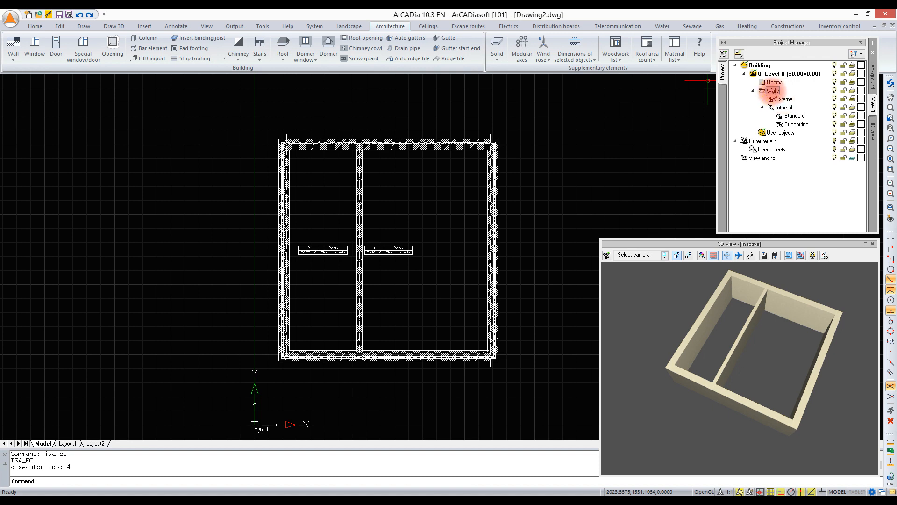
pyautogui.rightClick(772, 92)
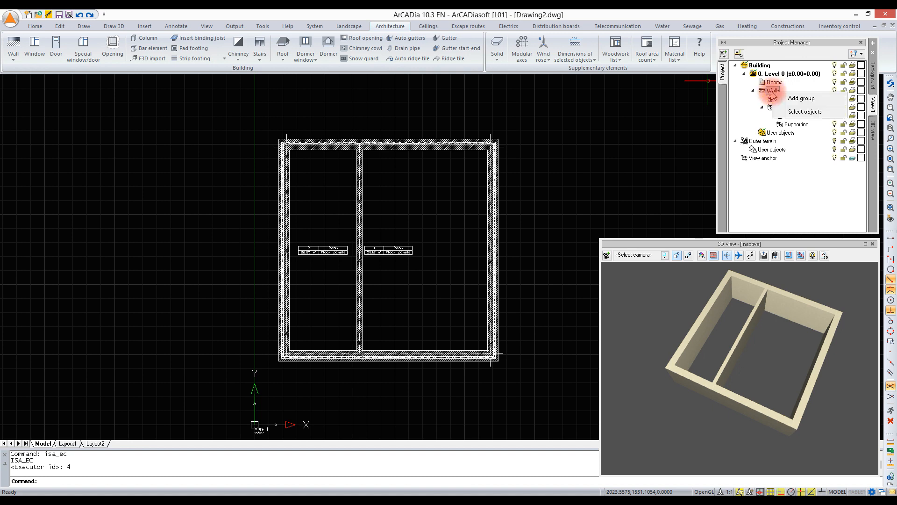
pyautogui.click(789, 114)
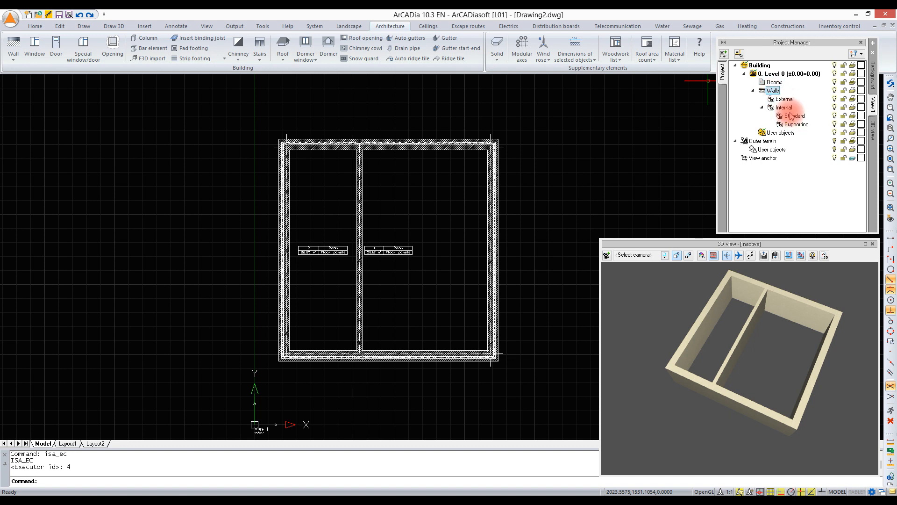
pyautogui.click(770, 117)
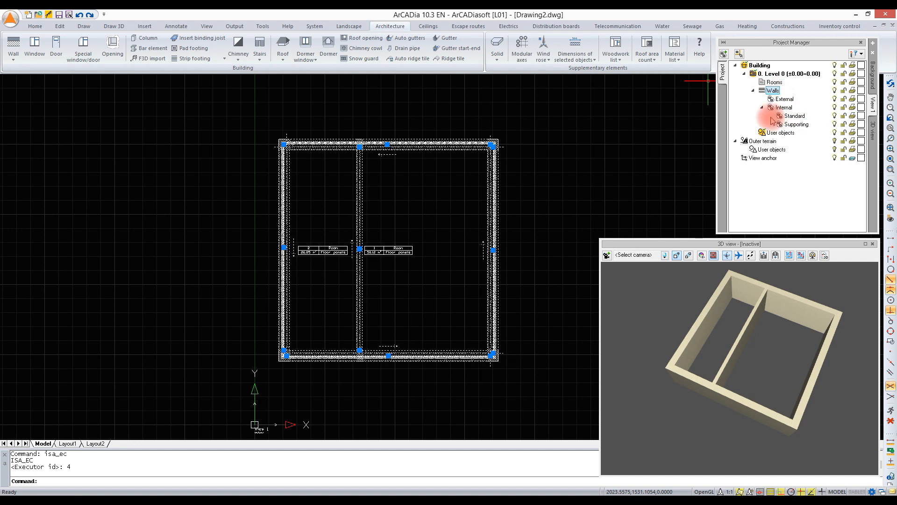
pyautogui.keyDown('shift'); pyautogui.click(346, 187); pyautogui.keyUp('shift')
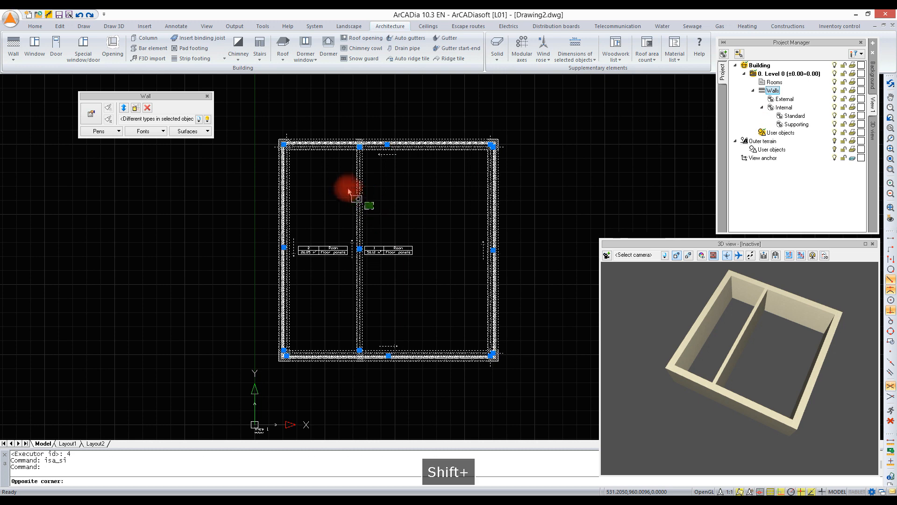
pyautogui.keyDown('shift'); pyautogui.click(402, 194); pyautogui.keyUp('shift')
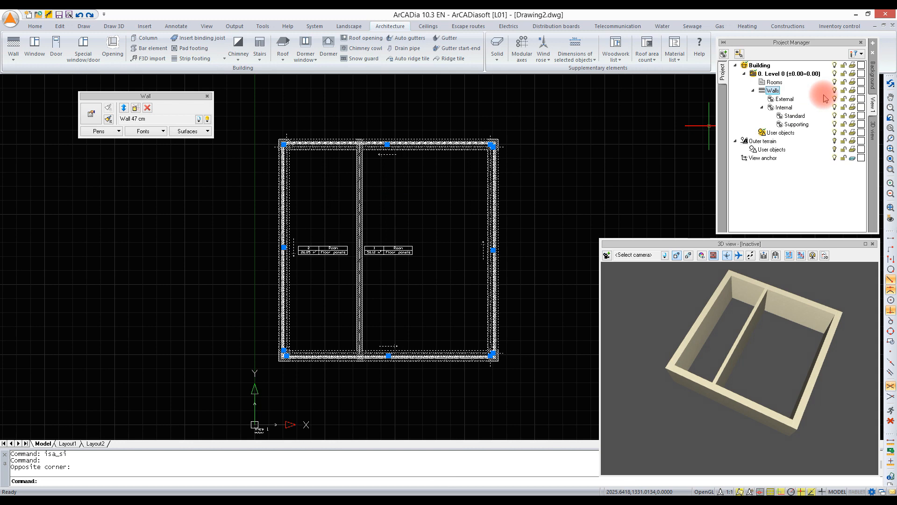
pyautogui.click(782, 99)
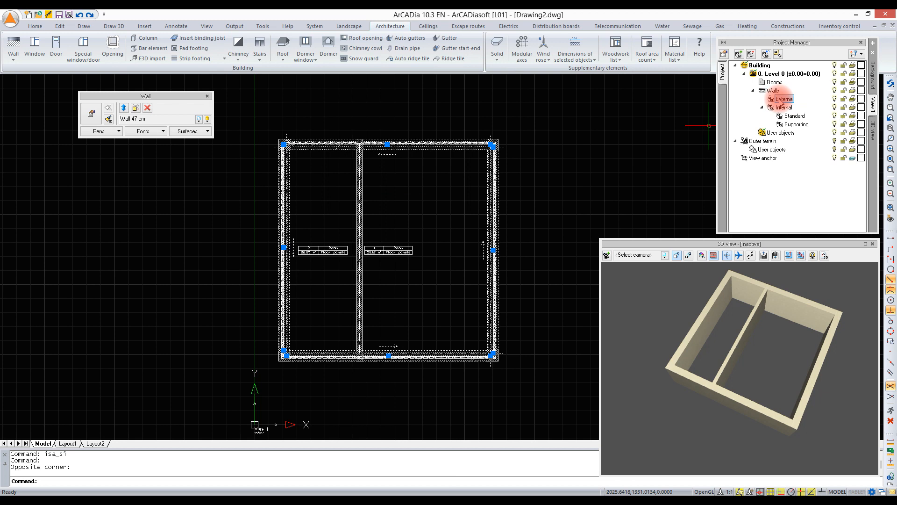
pyautogui.rightClick(781, 100)
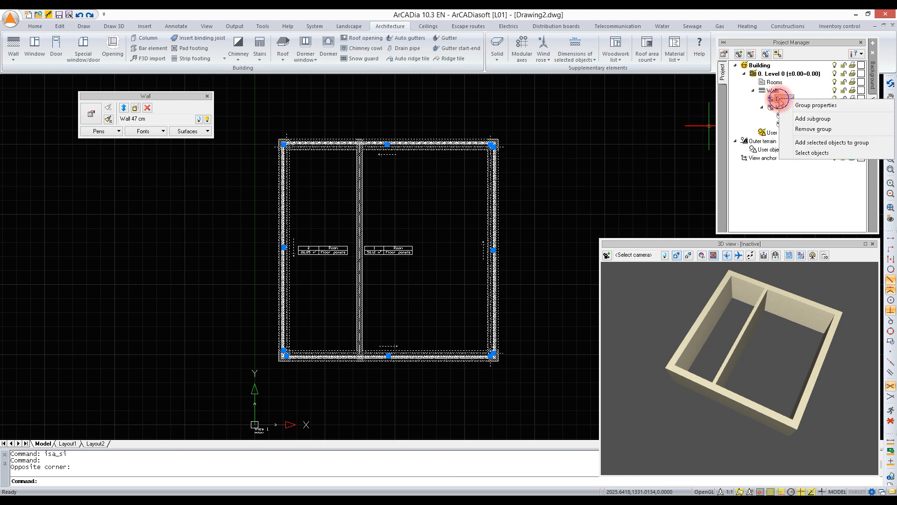
pyautogui.click(801, 142)
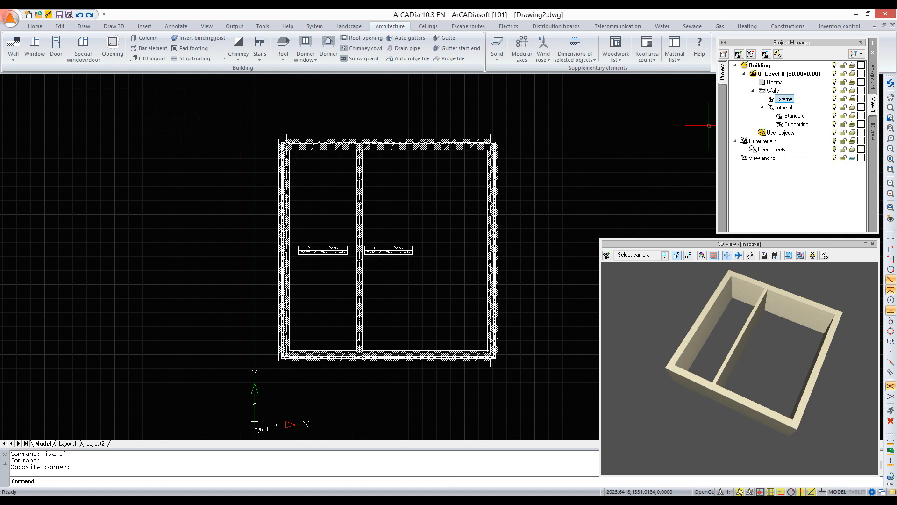
pyautogui.click(861, 98)
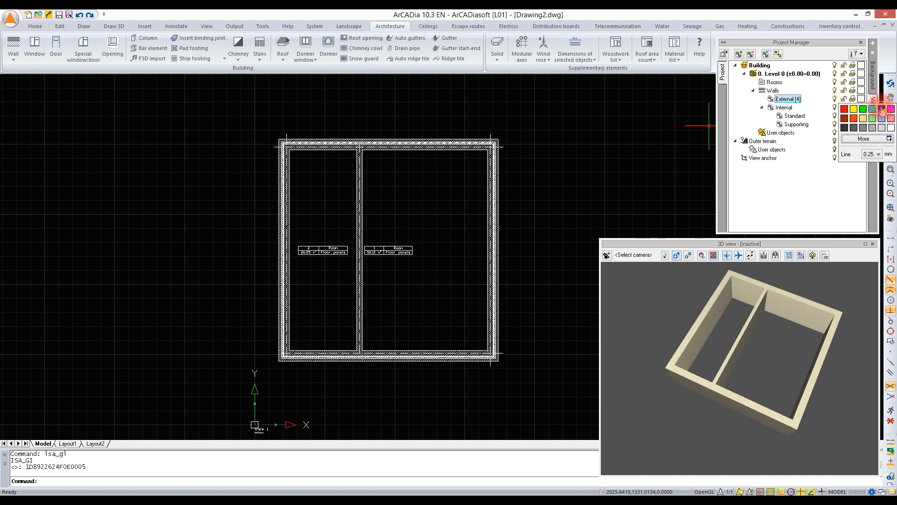
pyautogui.click(881, 107)
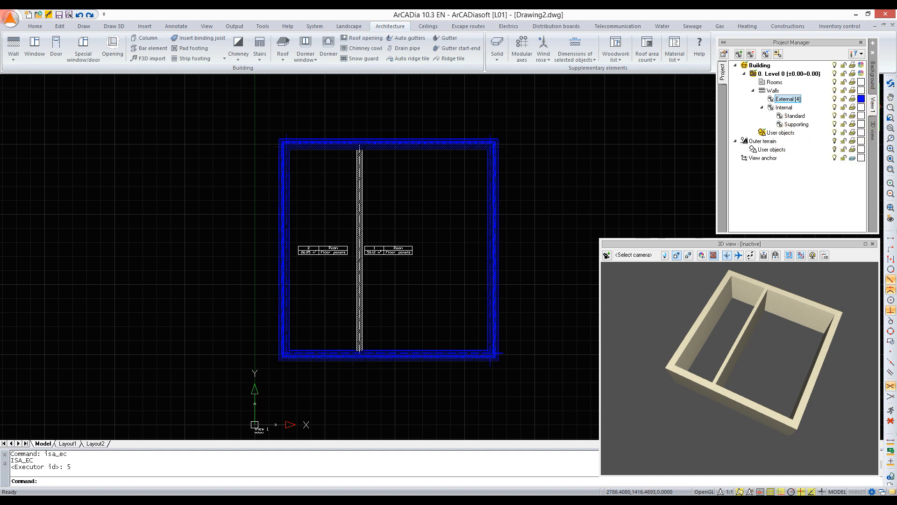
# Add the inner wall to the Supporting subgroup and set the subgroup's colour to light blue
pyautogui.click(361, 181)
pyautogui.click(808, 124)
pyautogui.rightClick(809, 125)
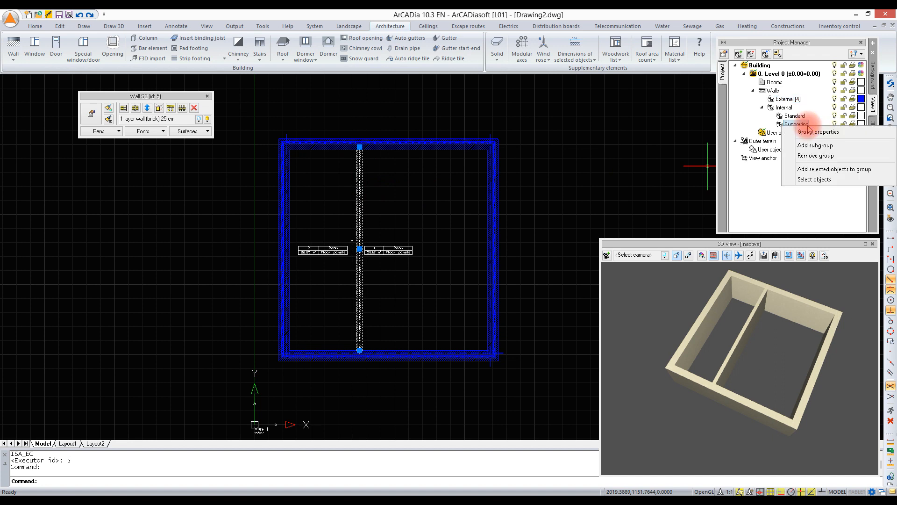
pyautogui.click(811, 169)
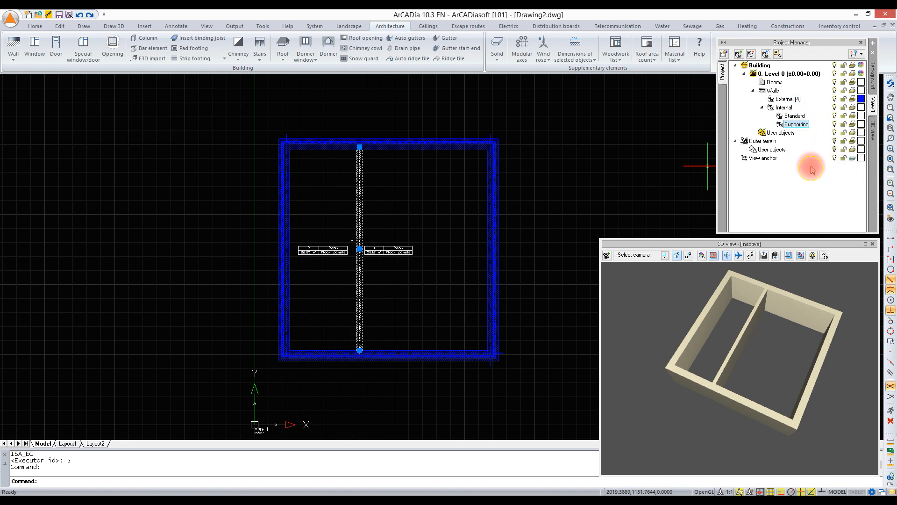
pyautogui.click(861, 124)
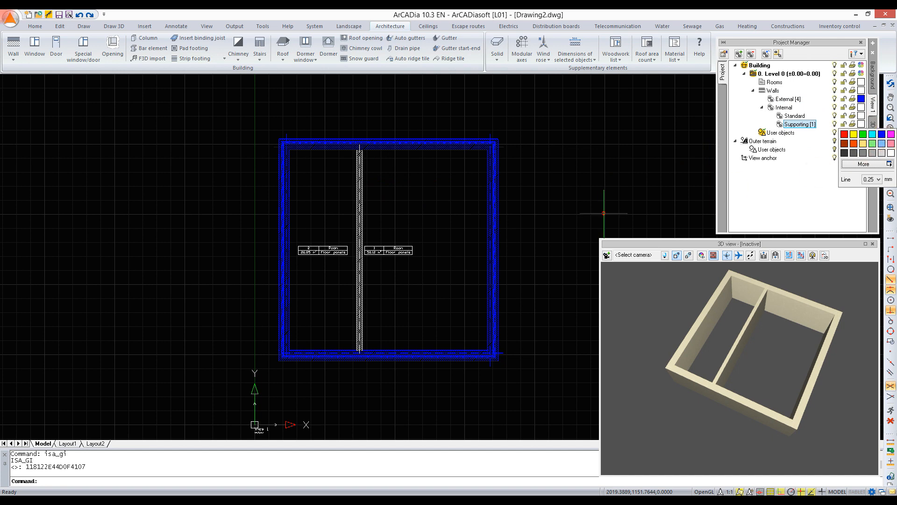
pyautogui.click(875, 148)
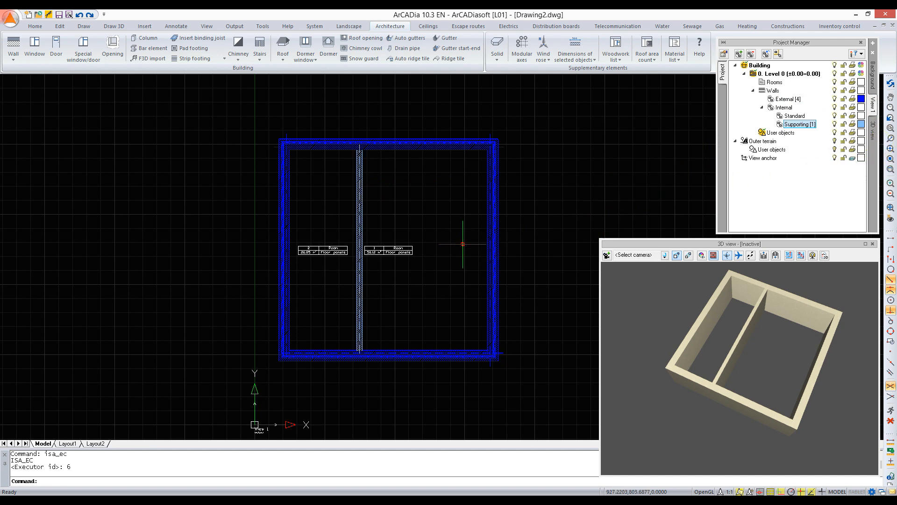
# Start a new wall by reference point, using the standard library type 1-layer wall (brick) 12 cm
pyautogui.scroll(2, 462, 242)
pyautogui.moveTo(370, 356); pyautogui.dragTo(372, 351, button='middle')
pyautogui.click(7, 42)
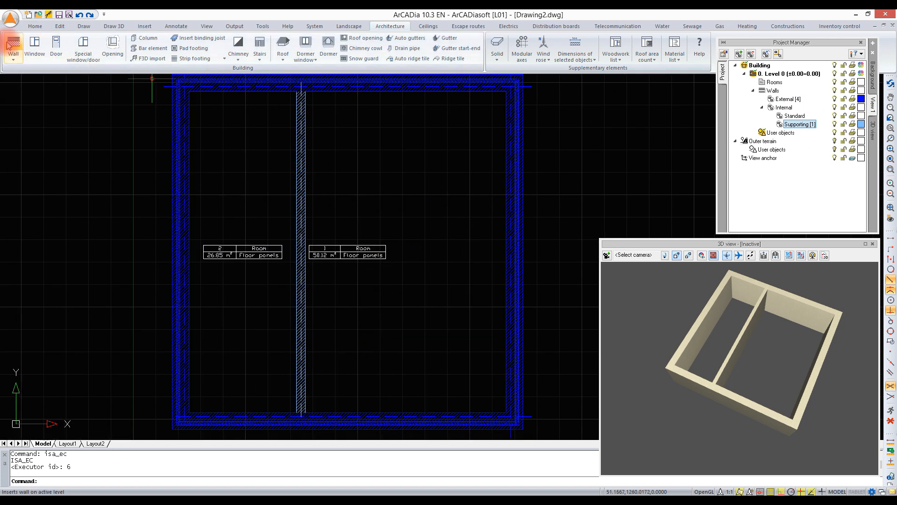
pyautogui.click(7, 42)
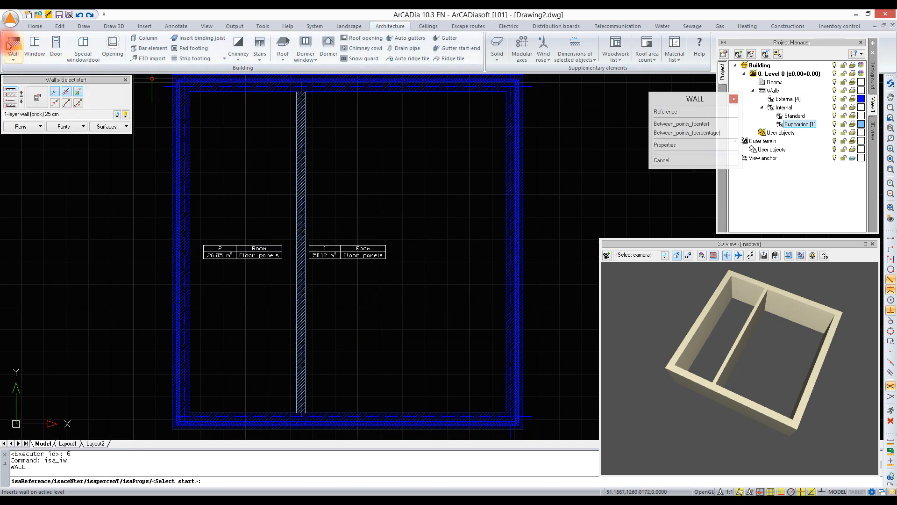
pyautogui.click(55, 104)
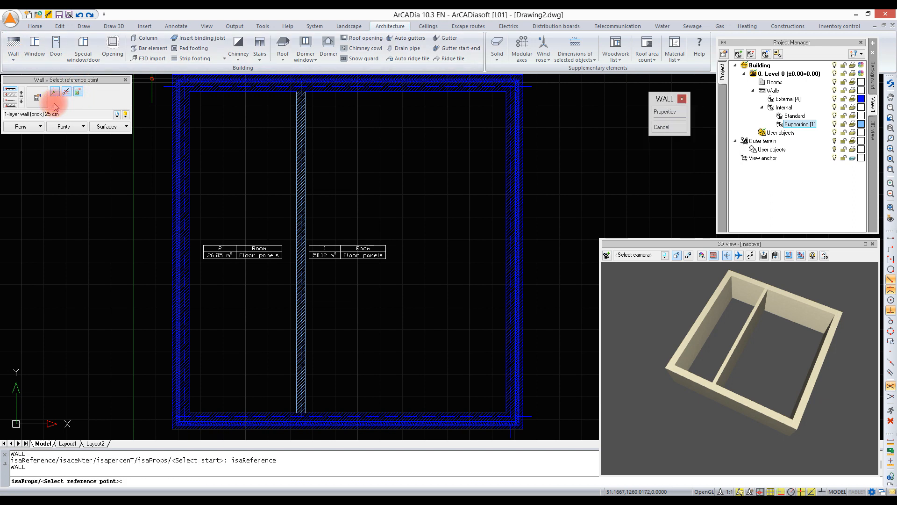
pyautogui.click(125, 114)
pyautogui.scroll(3, 104, 149)
pyautogui.click(89, 143)
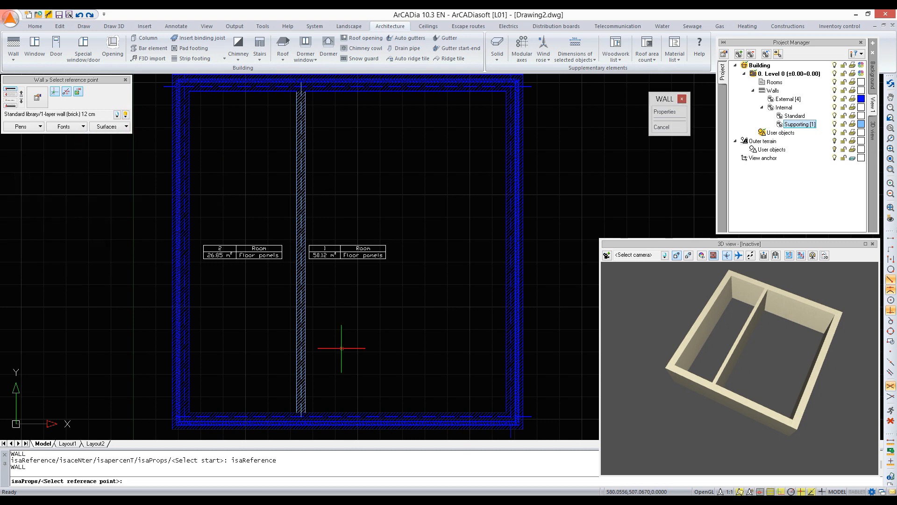
# Start the wall 230 cm along the lower outer wall from the inner wall's lower-right corner and draw it 150 cm vertically upward
pyautogui.click(301, 412)
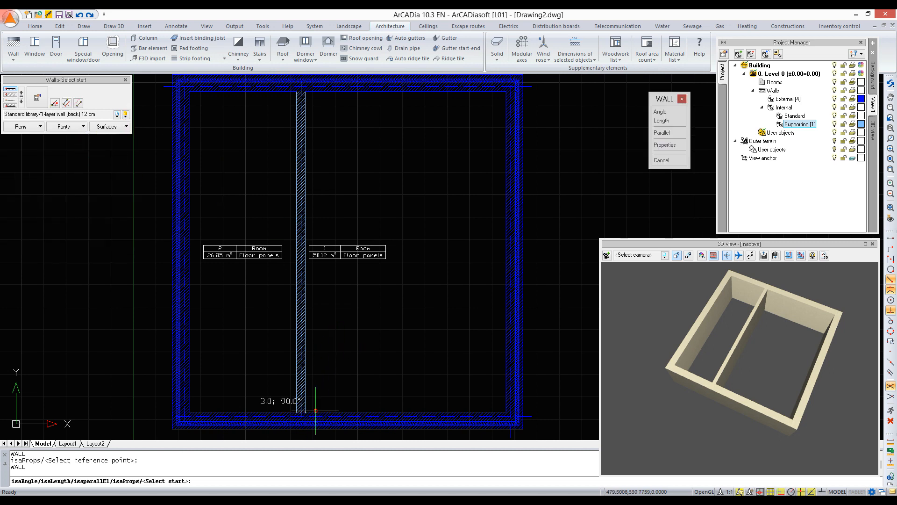
pyautogui.write('230')
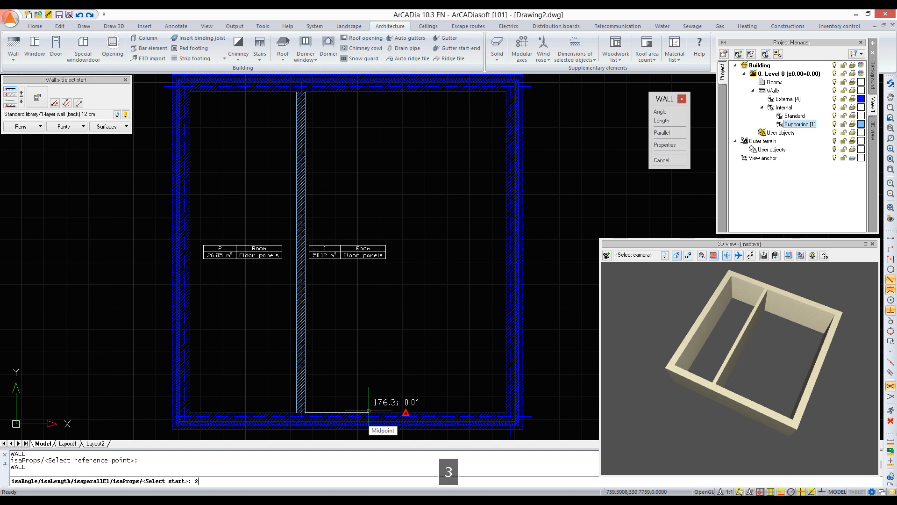
pyautogui.press('Return')
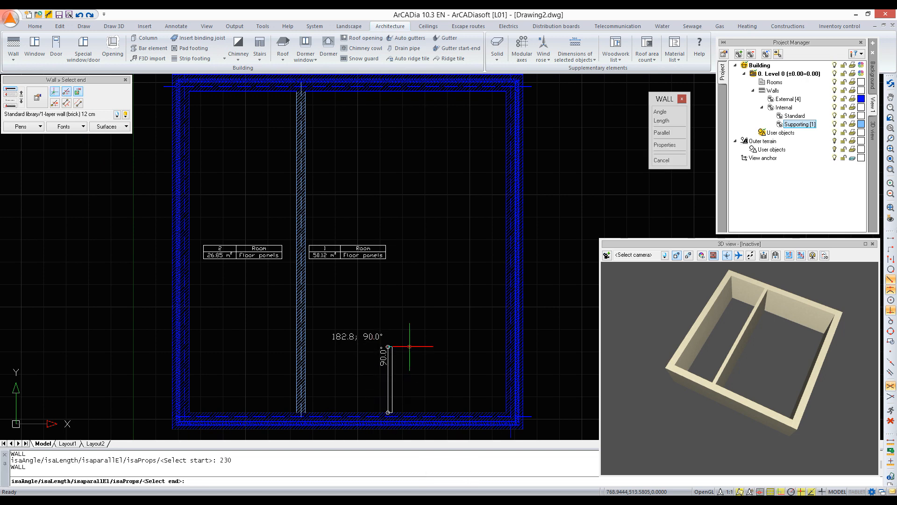
pyautogui.write('150')
pyautogui.press('Return')
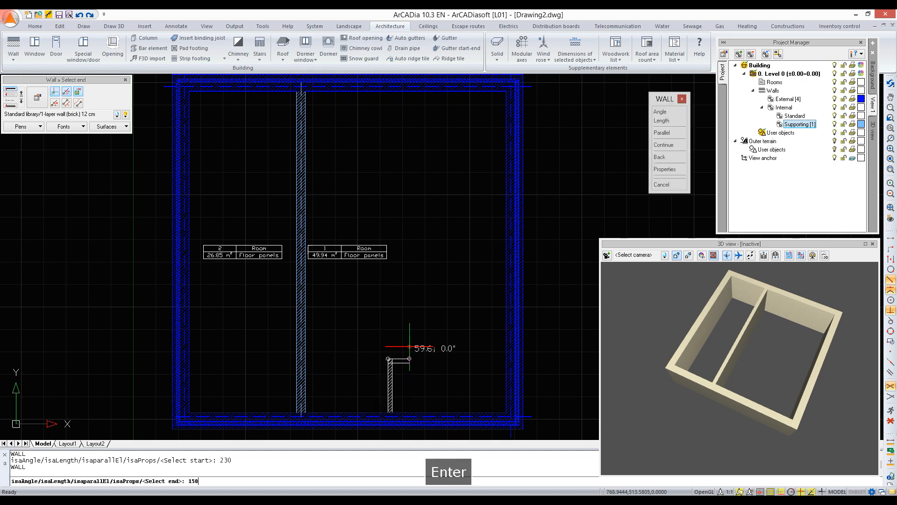
# Continue the partition 125 cm to the left and 60 cm upward, ending it with a horizontal run to the supporting wall
pyautogui.write('125')
pyautogui.press('Return')
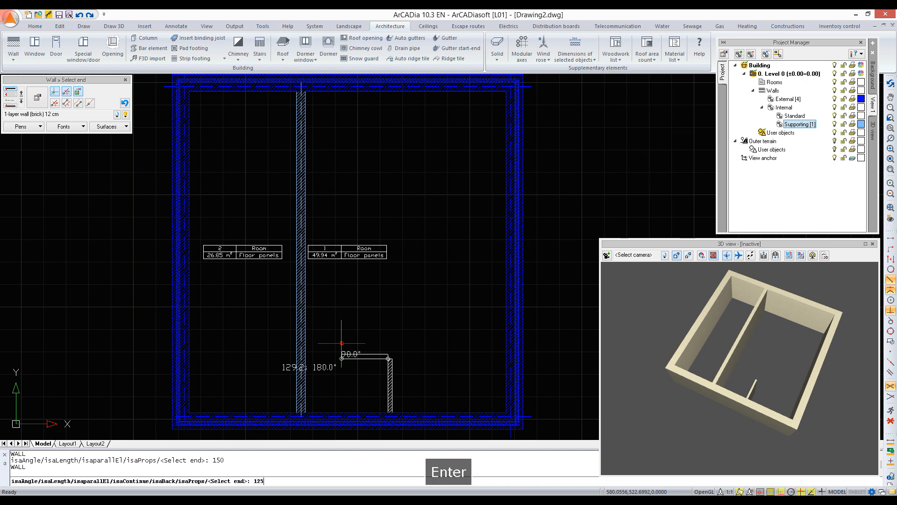
pyautogui.write('60')
pyautogui.press('Return')
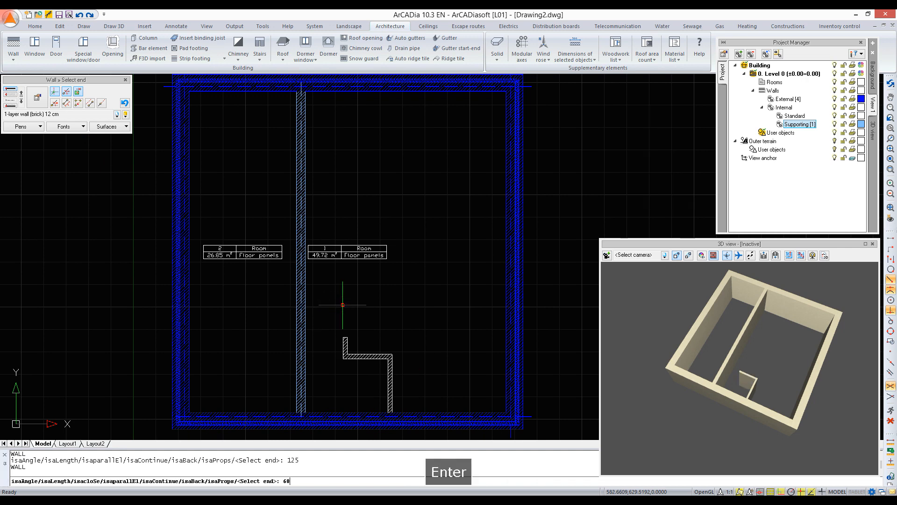
pyautogui.click(302, 337)
pyautogui.rightClick(389, 324)
# Add the four partition walls to the Standard subgroup and set the subgroup's colour to magenta
pyautogui.moveTo(408, 317); pyautogui.dragTo(332, 362)
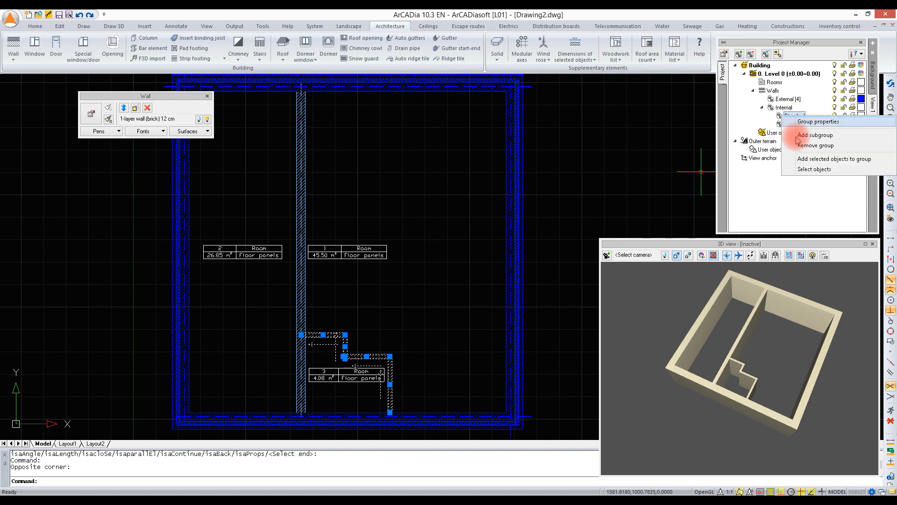
pyautogui.click(813, 158)
pyautogui.click(860, 116)
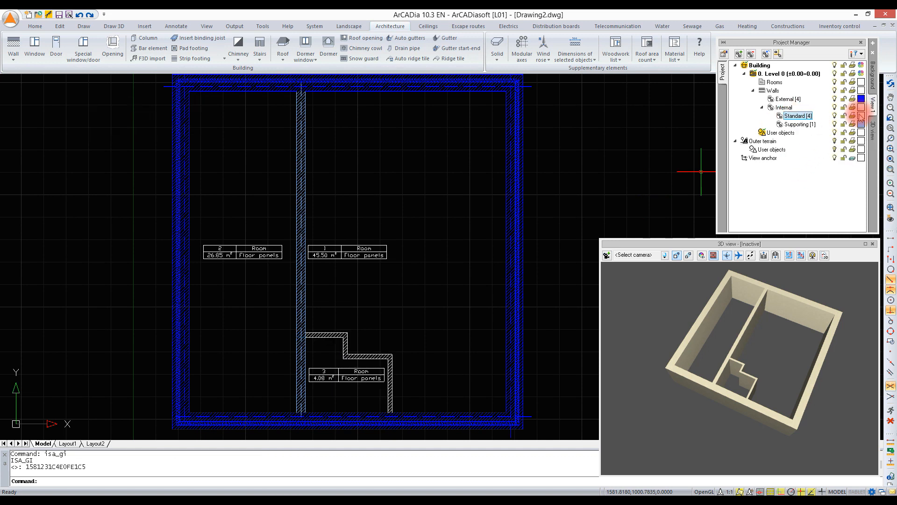
pyautogui.click(890, 125)
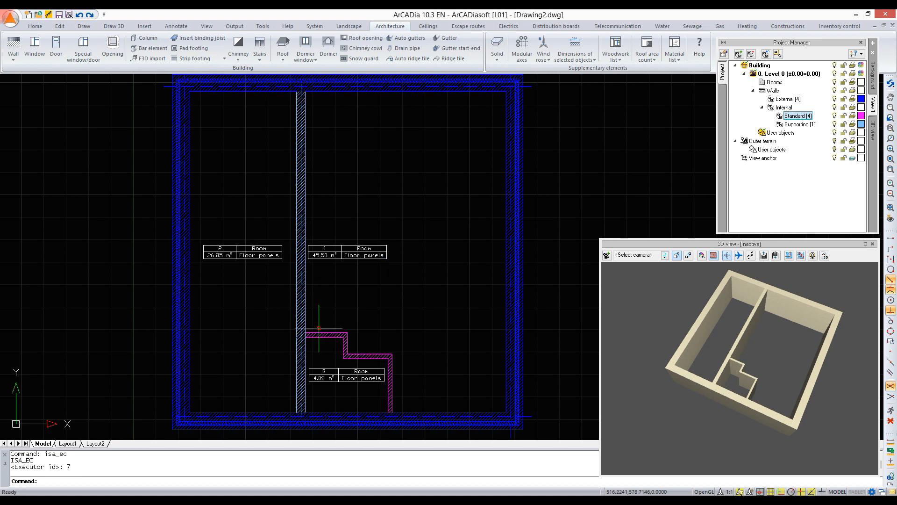
# Extend the short vertical partition's upper end 185 cm upward, using its upper-right corner as the reference point
pyautogui.click(347, 347)
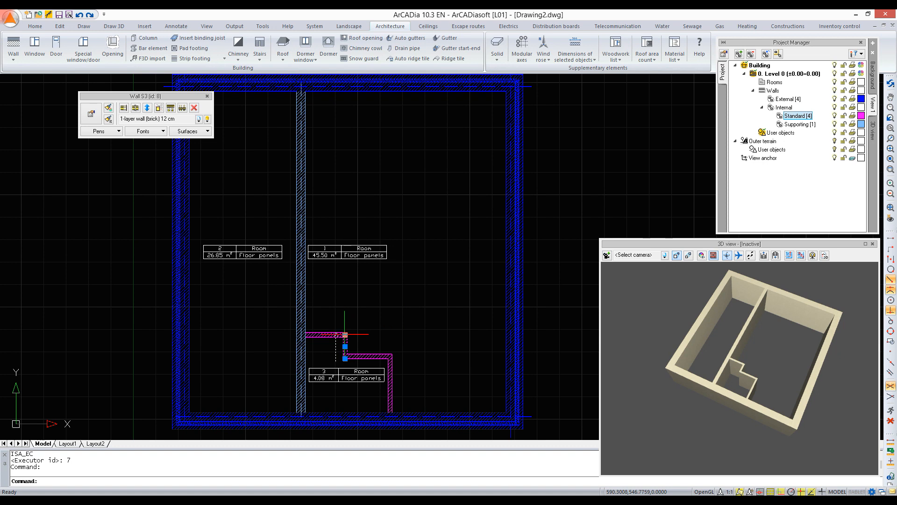
pyautogui.click(124, 108)
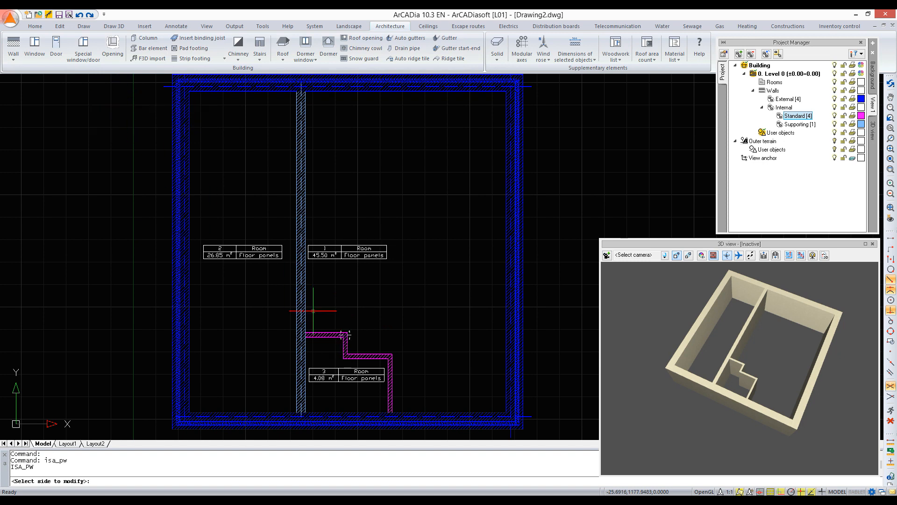
pyautogui.click(367, 337)
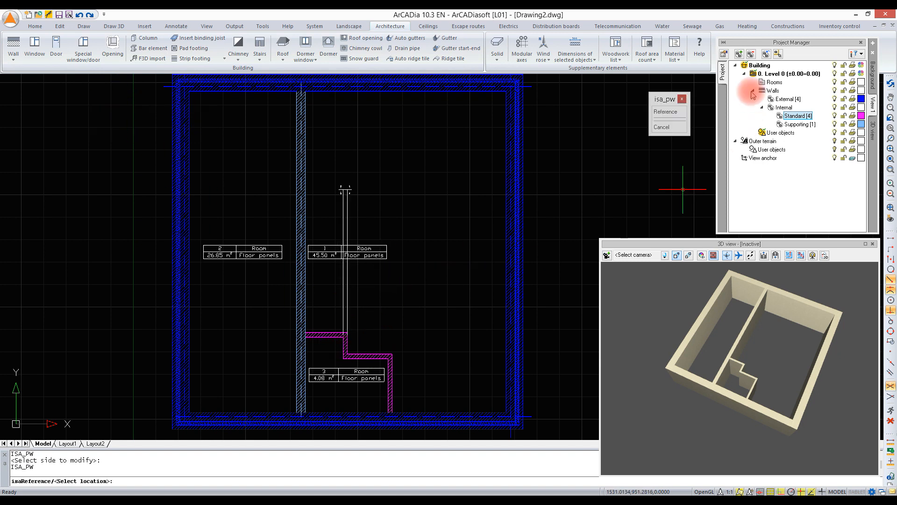
pyautogui.click(679, 111)
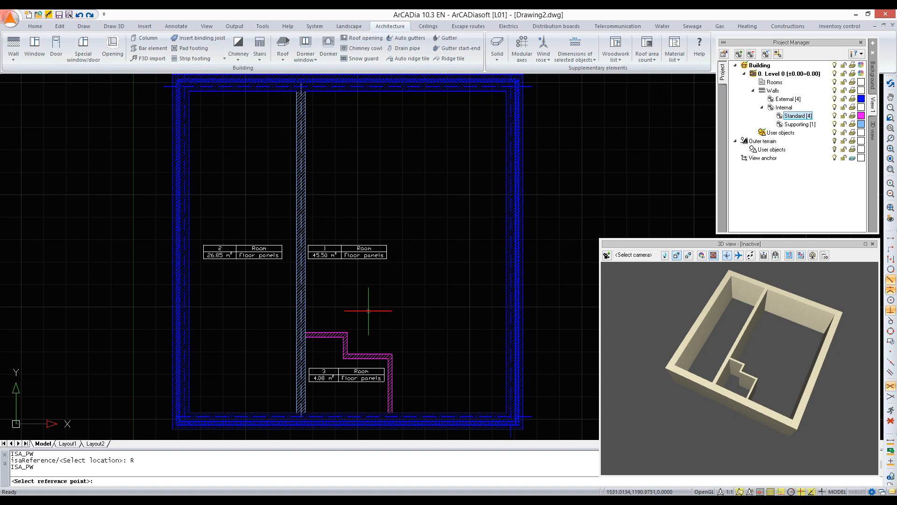
pyautogui.click(347, 333)
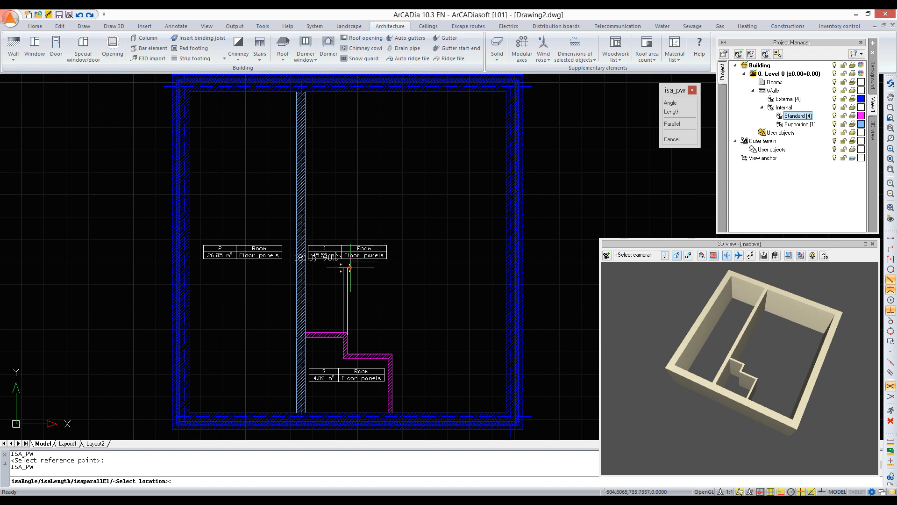
pyautogui.write('185')
pyautogui.press('Return')
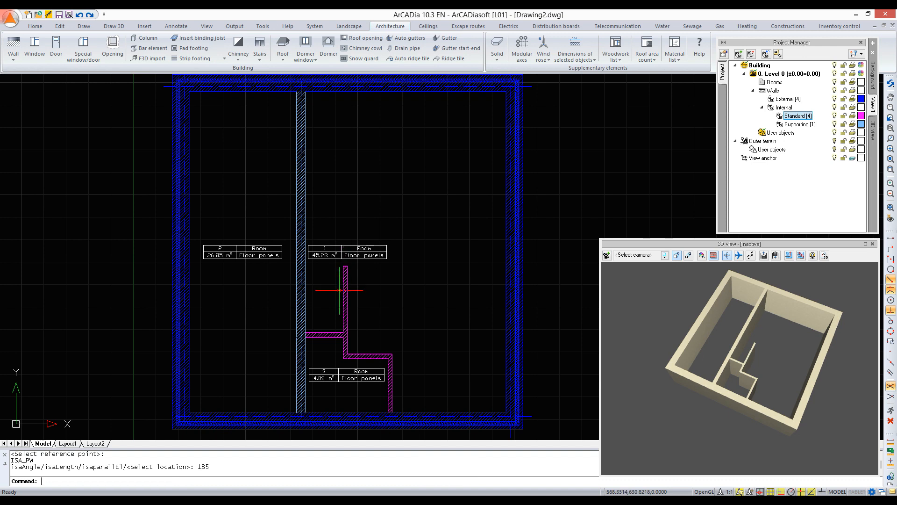
# Copy the short horizontal partition vertically upward to the top end of the extended partition
pyautogui.click(327, 334)
pyautogui.click(330, 305)
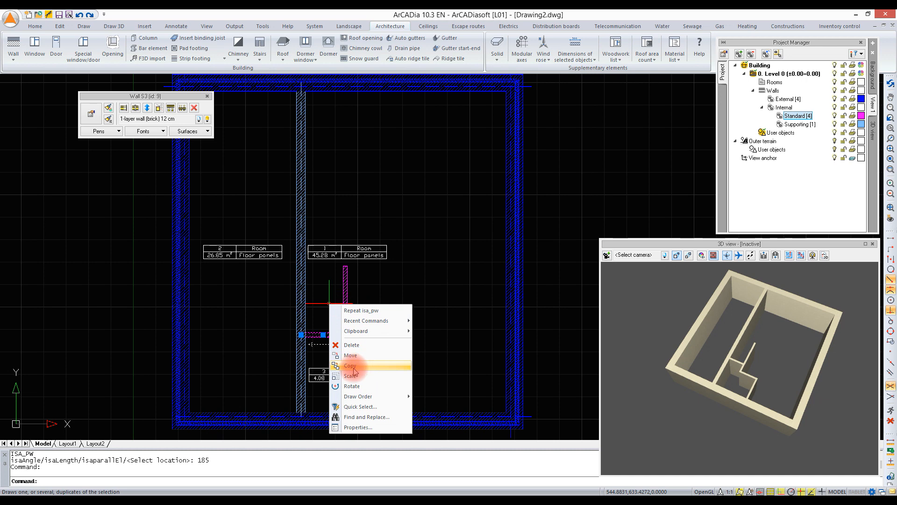
pyautogui.click(352, 367)
pyautogui.click(344, 335)
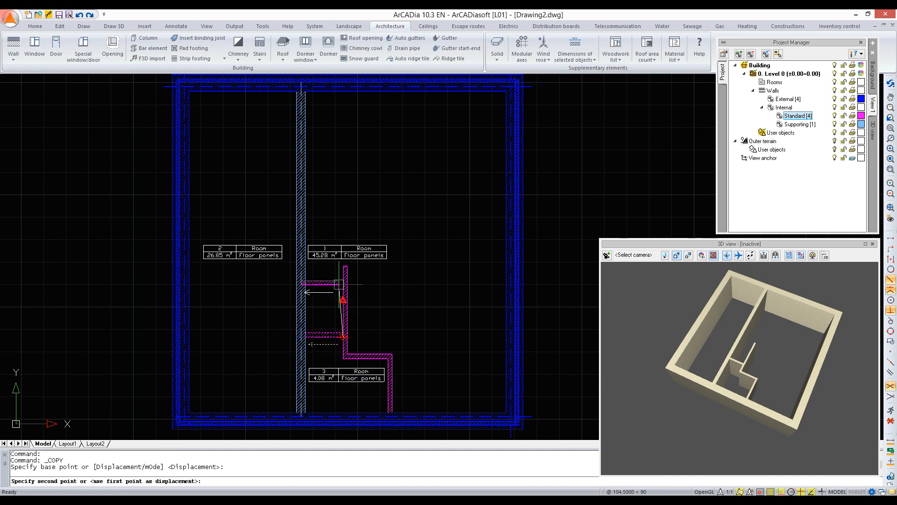
pyautogui.click(344, 267)
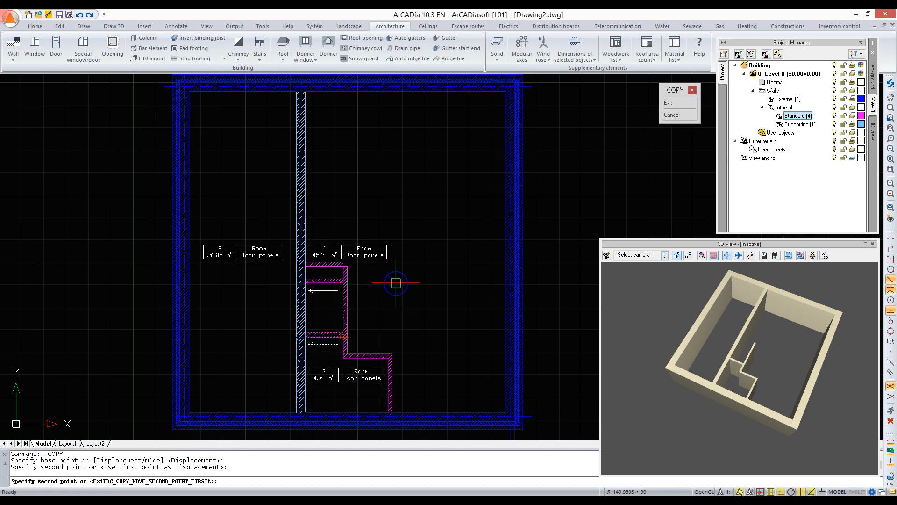
pyautogui.press('Return')
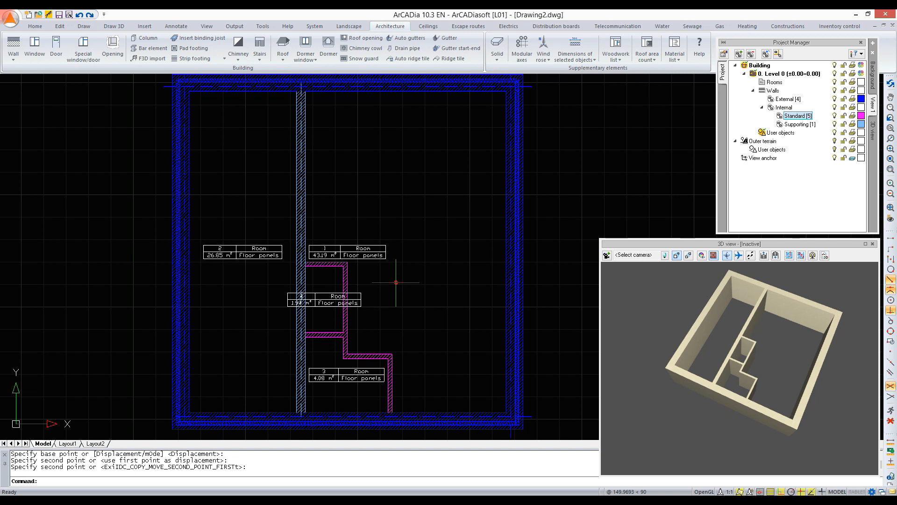
# Draw a 12 cm brick wall from 620 cm above the supporting wall's lower-left corner horizontally to the left outer wall
pyautogui.click(333, 264)
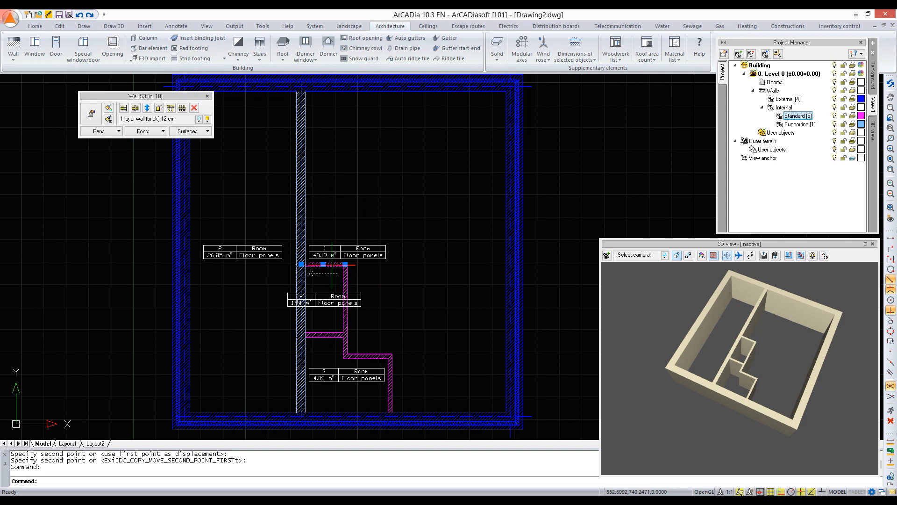
pyautogui.click(13, 45)
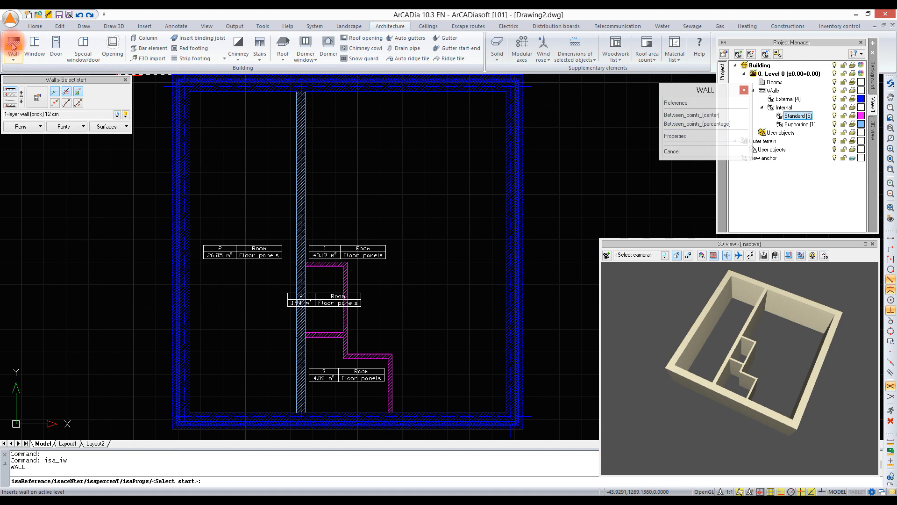
pyautogui.click(55, 102)
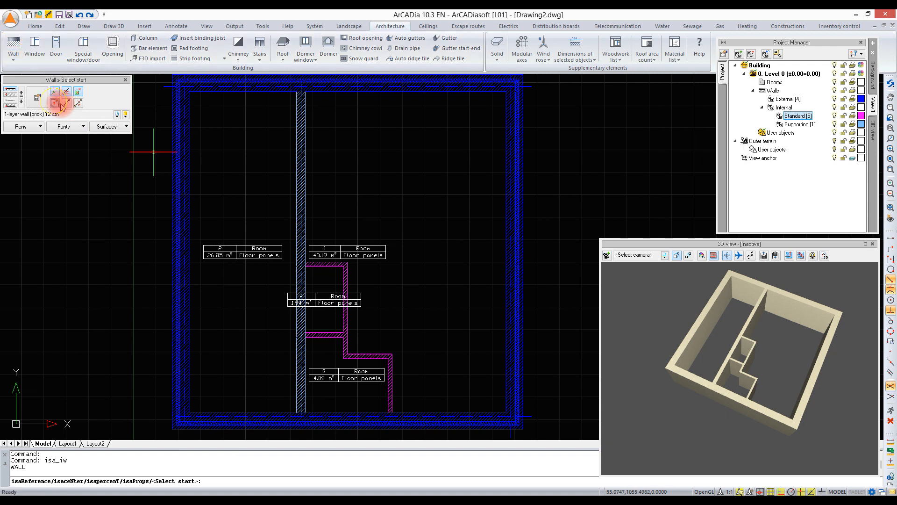
pyautogui.click(294, 414)
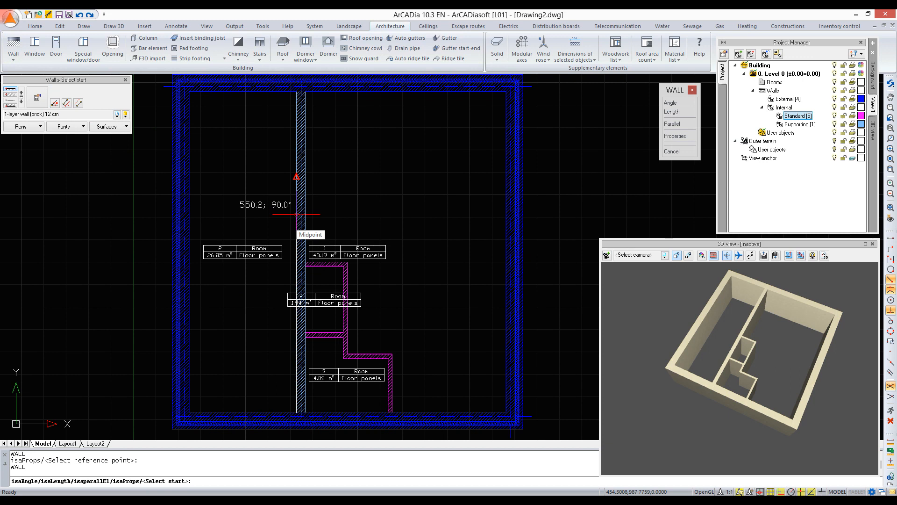
pyautogui.write('620')
pyautogui.press('Return')
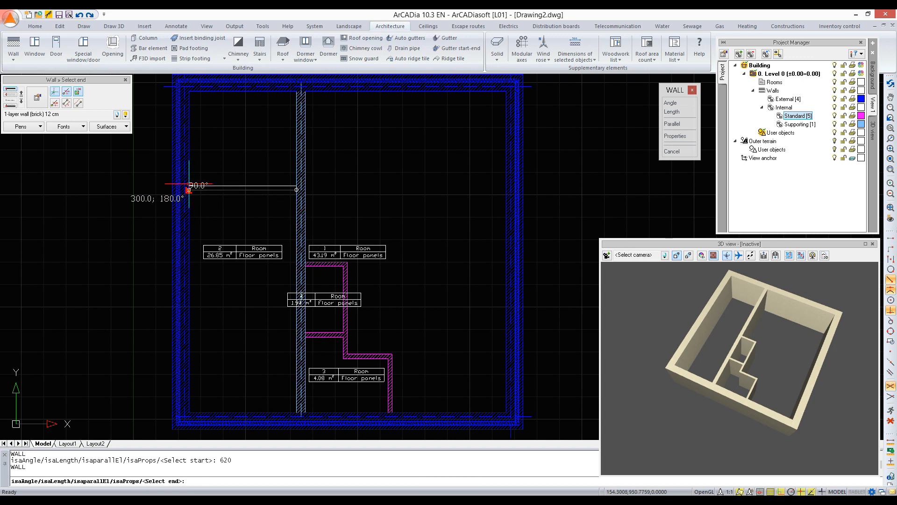
pyautogui.click(187, 190)
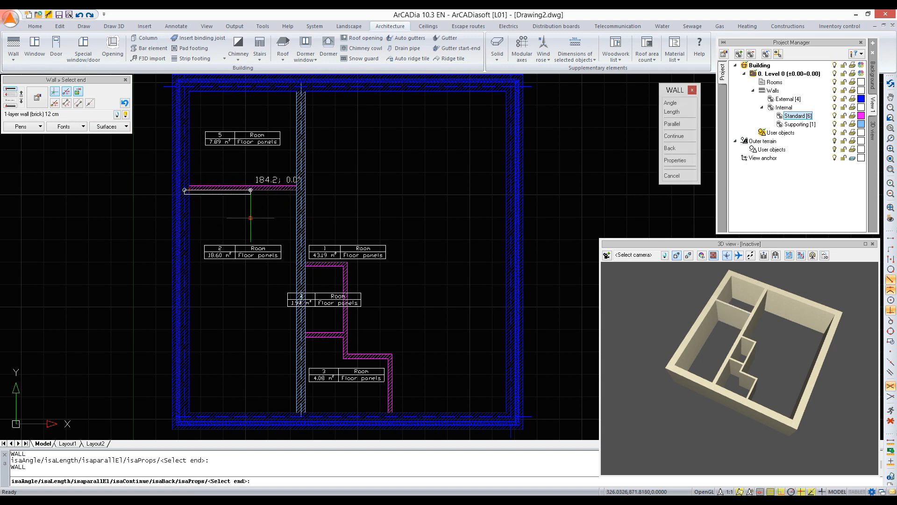
pyautogui.press('Return')
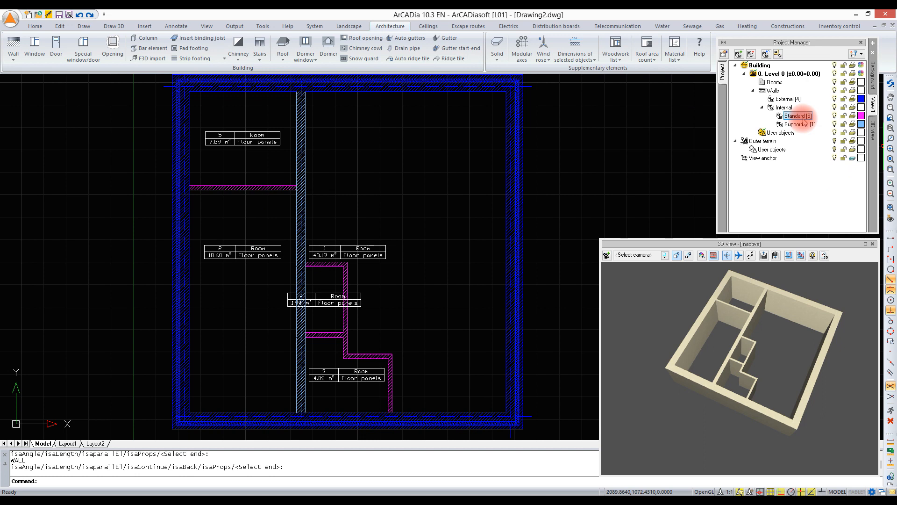
pyautogui.scroll(-2, 394, 248)
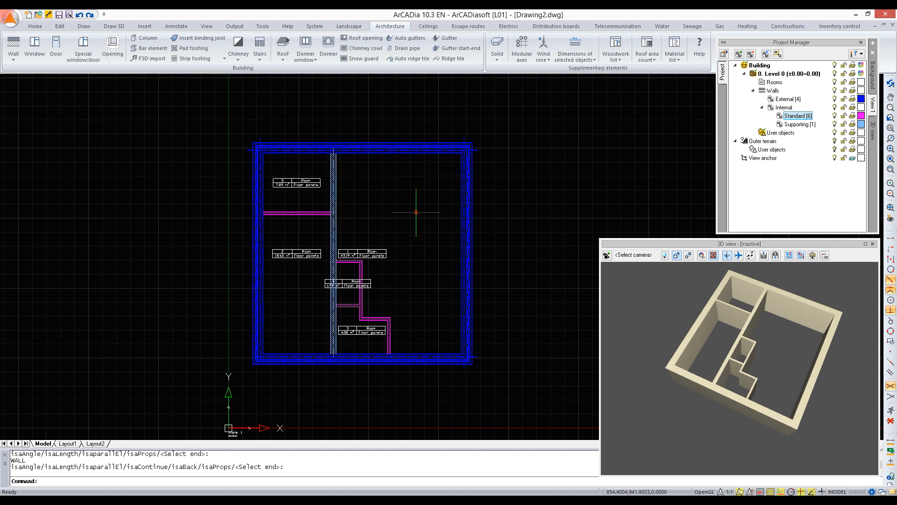
pyautogui.moveTo(836, 353)
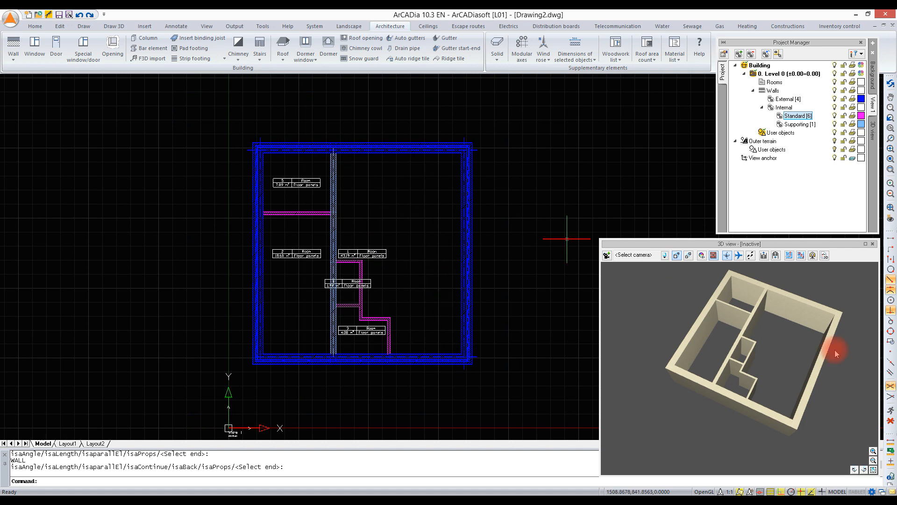
pyautogui.moveTo(804, 354); pyautogui.dragTo(787, 387)
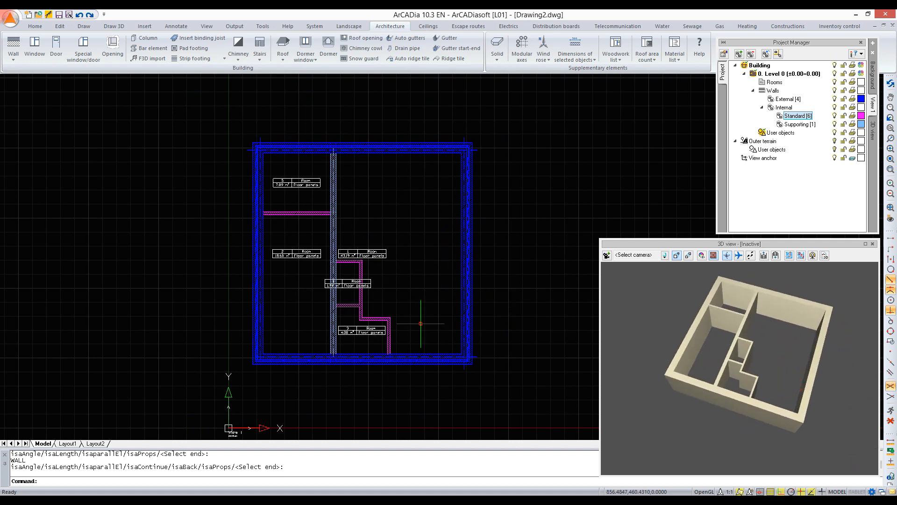
# Draw virtual walls from the lower partition's outer corner up level with the small room's top, then left to that room's upper-right corner
pyautogui.click(12, 60)
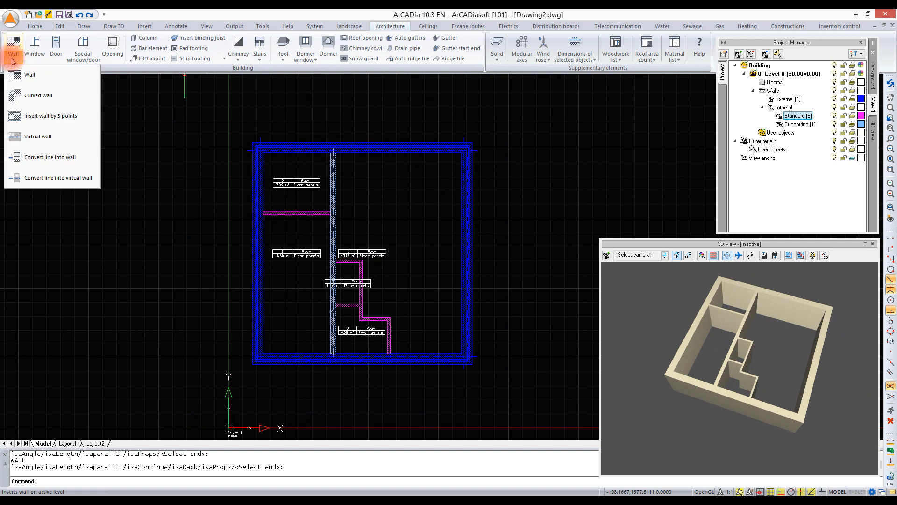
pyautogui.click(28, 136)
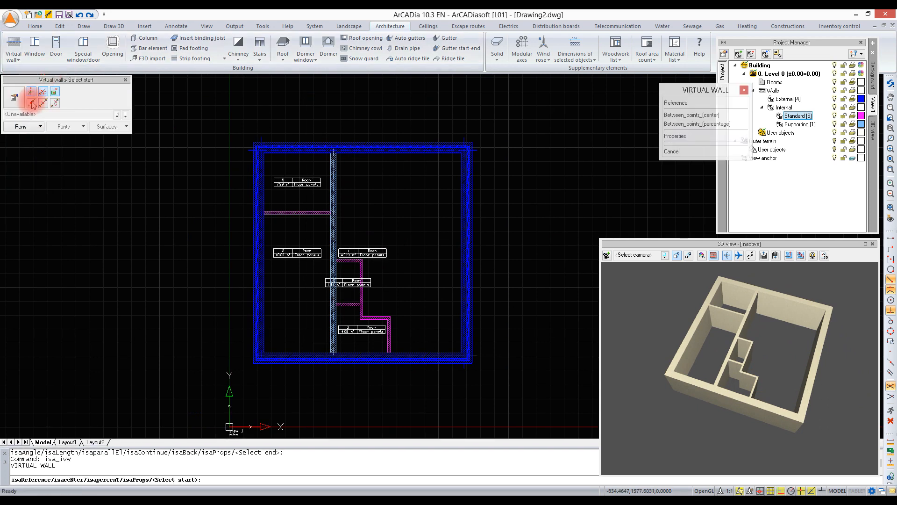
pyautogui.scroll(4, 379, 291)
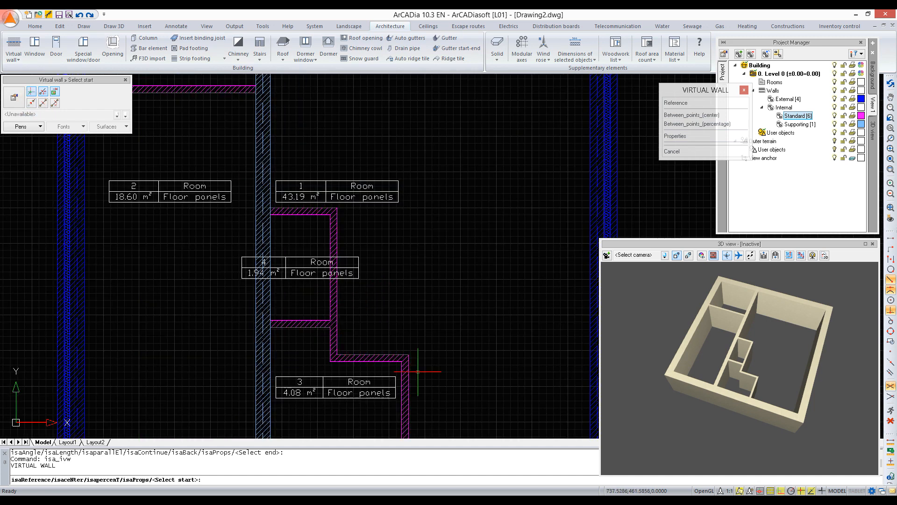
pyautogui.click(408, 355)
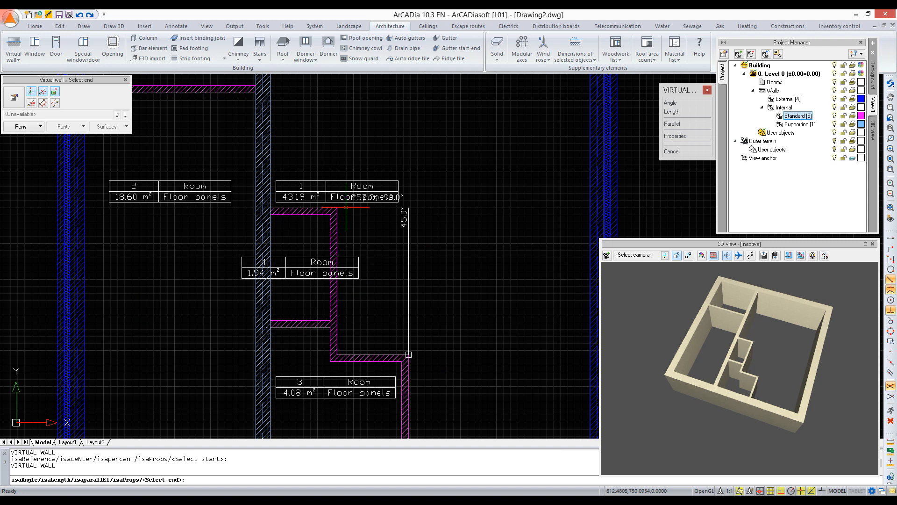
pyautogui.click(386, 207)
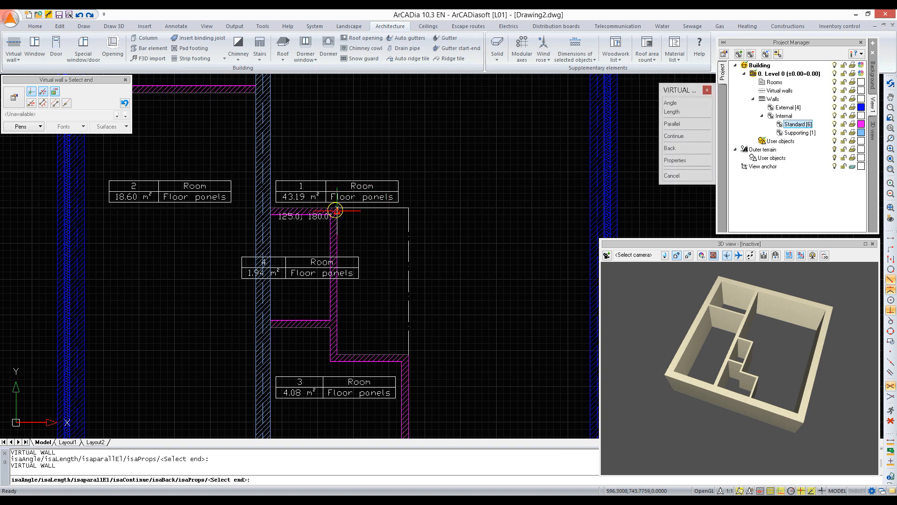
pyautogui.click(337, 210)
pyautogui.click(119, 109)
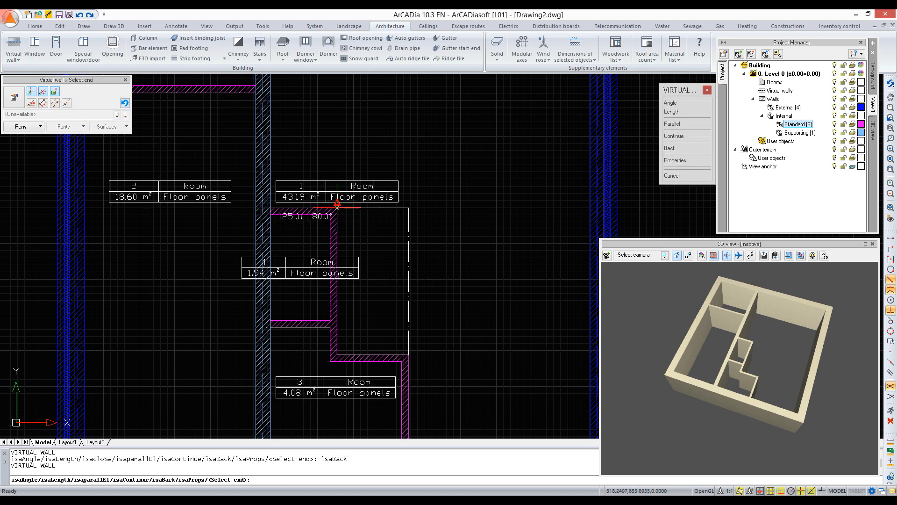
pyautogui.click(337, 207)
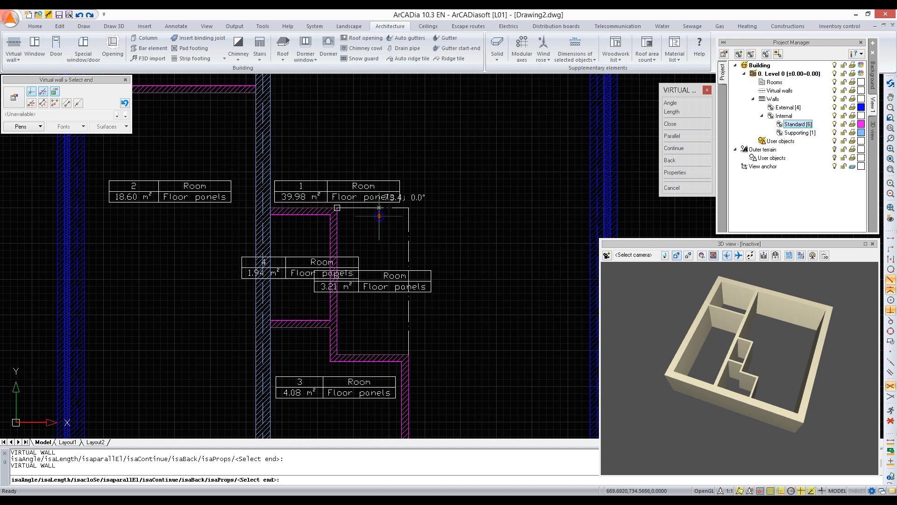
pyautogui.press('Escape')
pyautogui.scroll(-2, 328, 194)
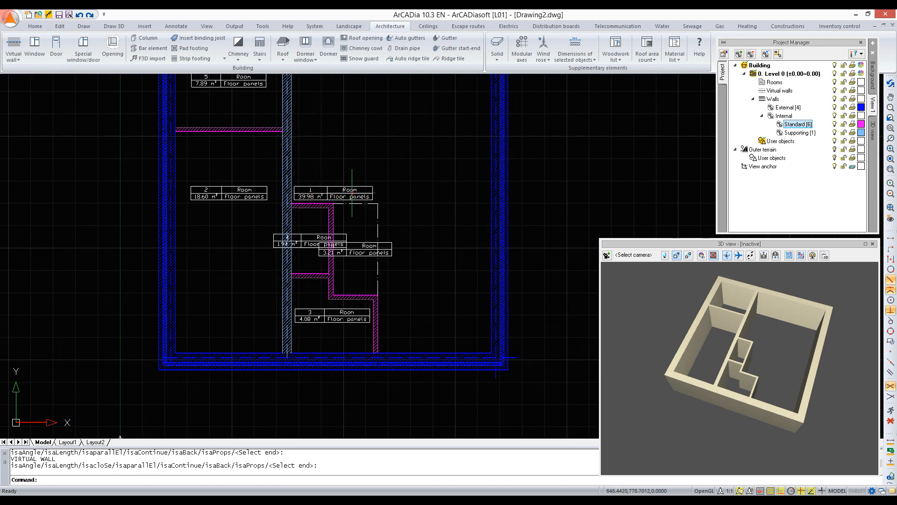
# Draw a virtual wall from 320 cm above the outer walls' inner lower-right corner horizontally to the vertical virtual wall
pyautogui.rightClick(352, 193)
pyautogui.click(390, 205)
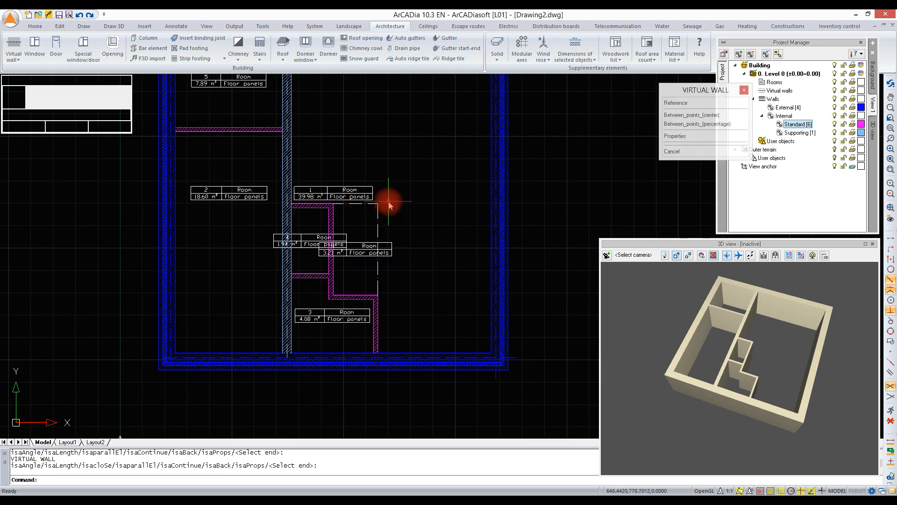
pyautogui.click(31, 102)
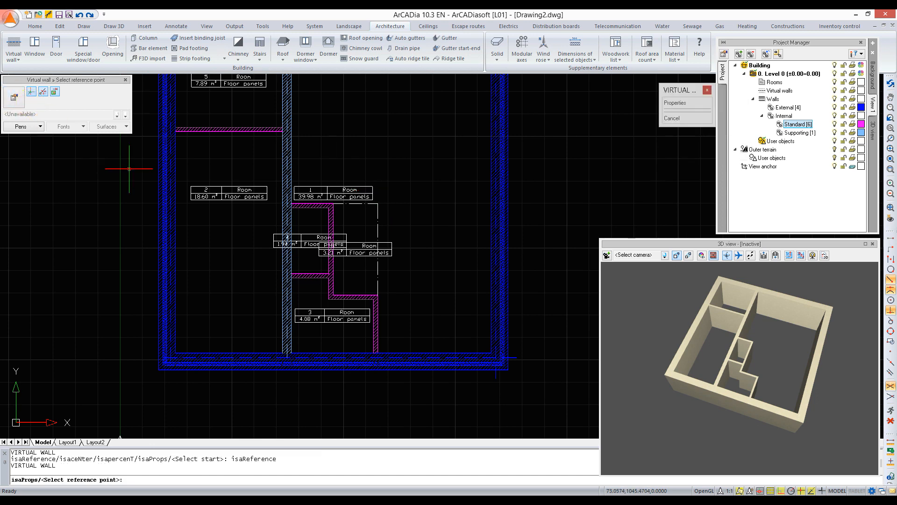
pyautogui.click(491, 353)
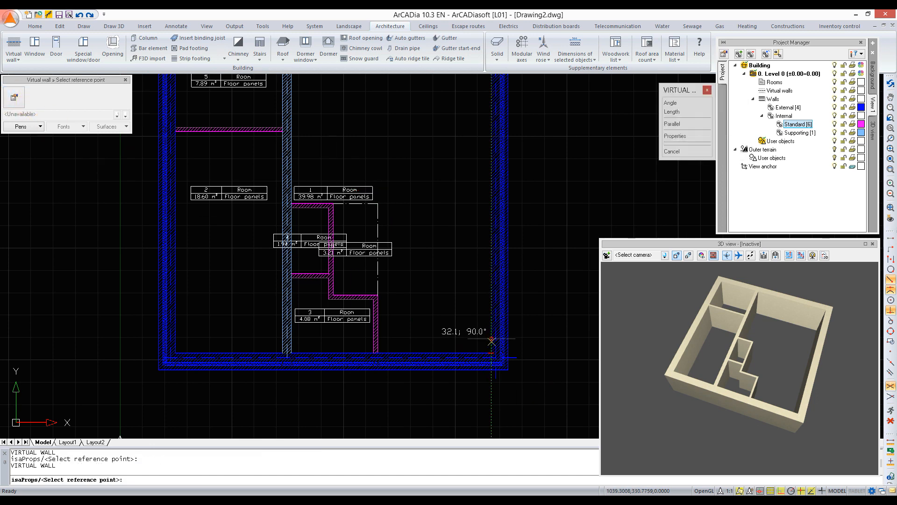
pyautogui.write('320')
pyautogui.press('Return')
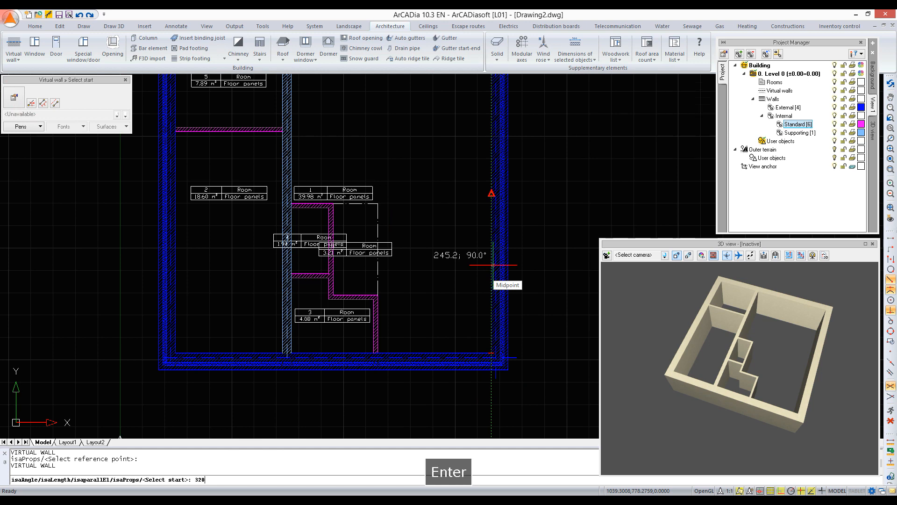
pyautogui.click(378, 238)
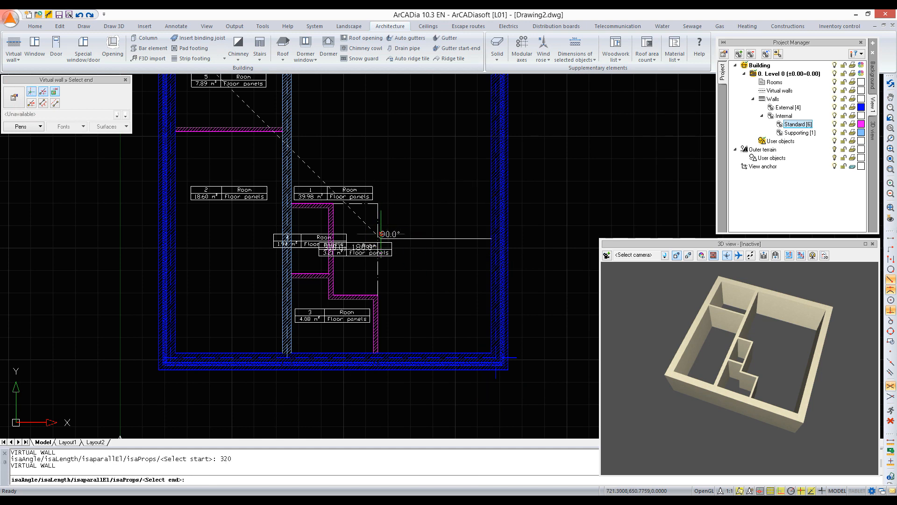
pyautogui.press('Escape')
pyautogui.scroll(-3, 468, 290)
pyautogui.moveTo(438, 218); pyautogui.dragTo(456, 235, button='middle')
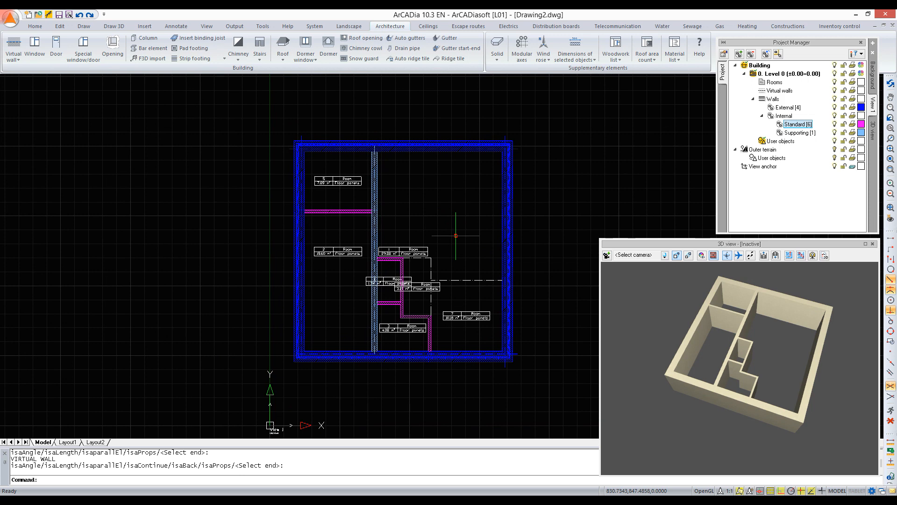